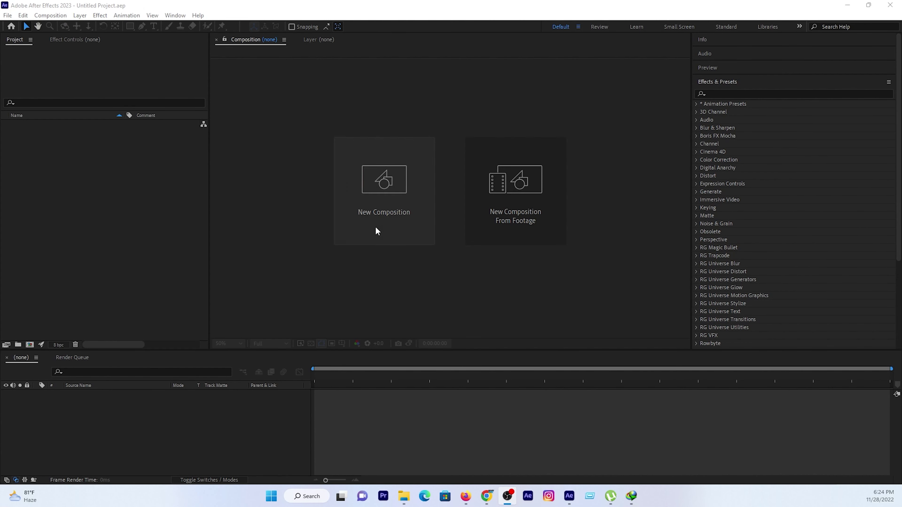
Create a 1920×1080, 25 fps composition named 'hacking' lasting 0:00:10:07
{"action": "left_click", "coordinate": [378, 221]}
{"action": "type", "text": "hacking"}
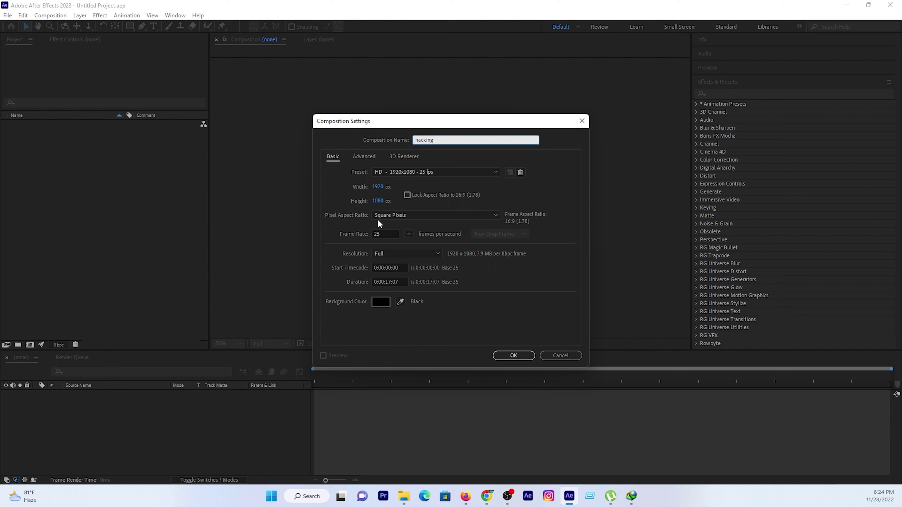
{"action": "left_click", "coordinate": [390, 281]}
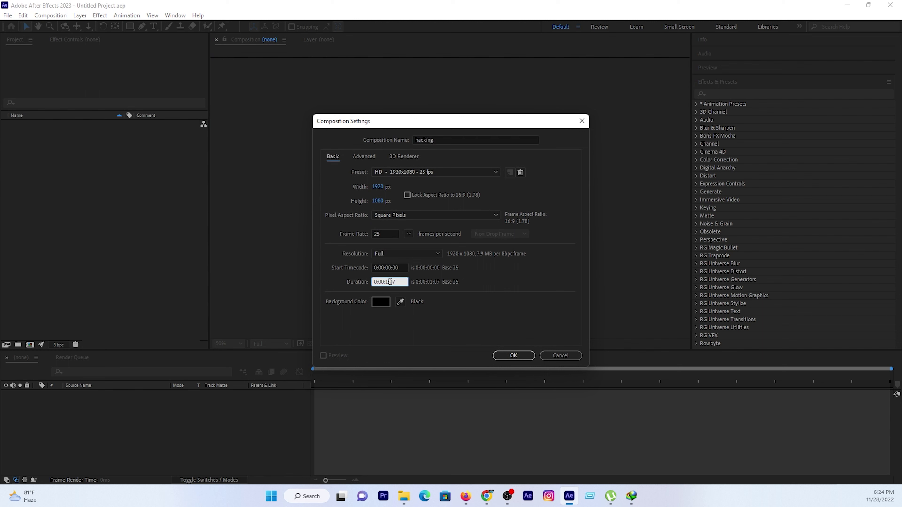
{"action": "type", "text": "0"}
{"action": "key", "text": "Return"}
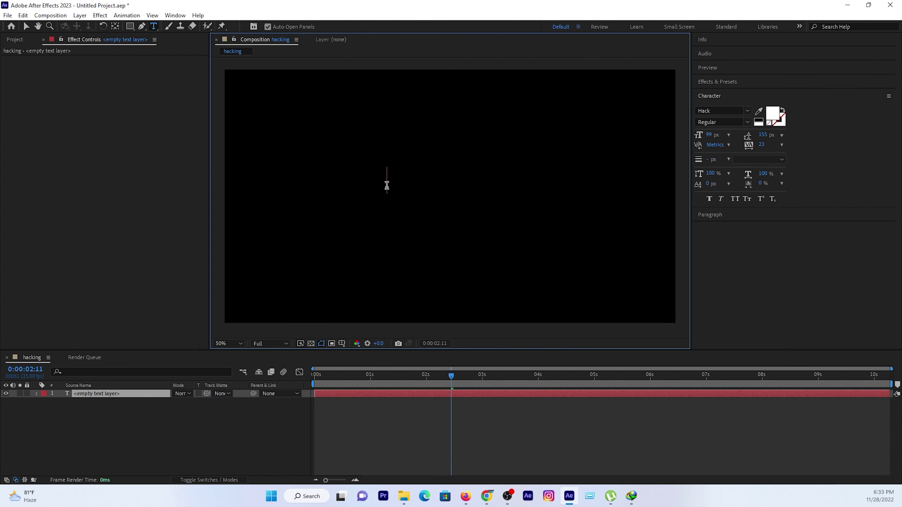
Type three text lines: 'start system', 'Scanning' and 'Finding Data'
{"action": "type", "text": "start syste"}
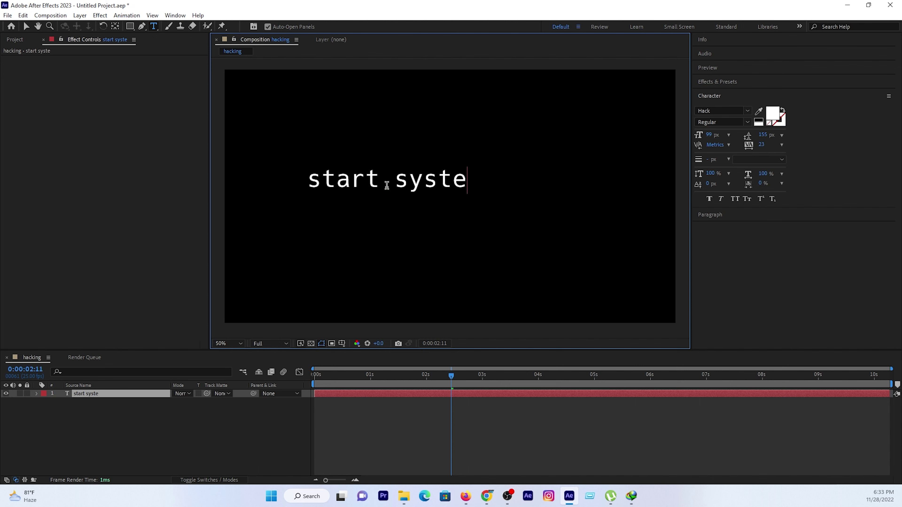
{"action": "type", "text": "m"}
{"action": "key", "text": "Return"}
{"action": "type", "text": "Scanning"}
{"action": "key", "text": "Return"}
{"action": "type", "text": "Finding Data"}
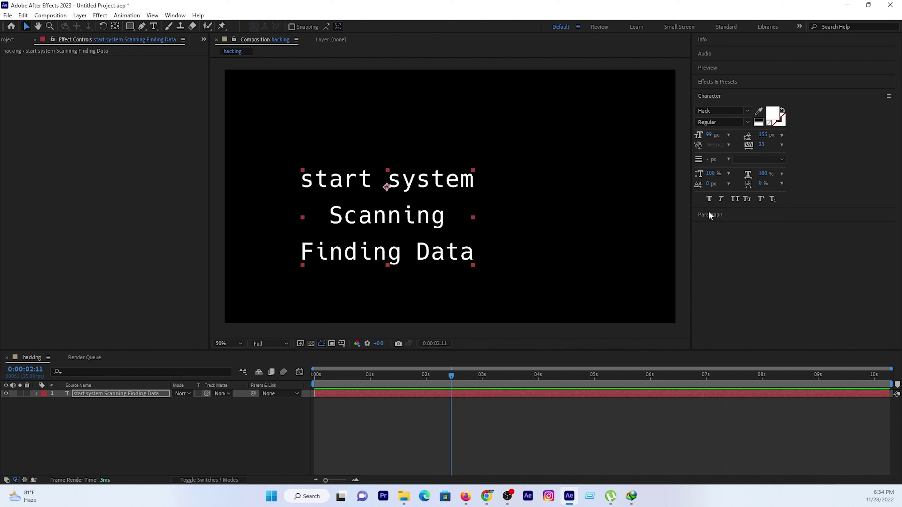
Left-align the lines and move the text block up and left near the frame centre
{"action": "left_click", "coordinate": [708, 212]}
{"action": "left_click", "coordinate": [699, 123]}
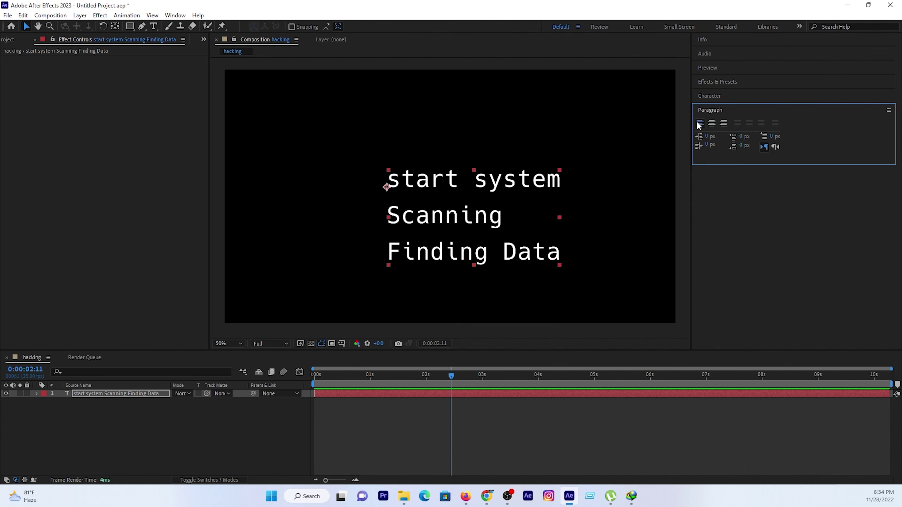
{"action": "key", "text": "comma"}
{"action": "key", "text": "comma"}
{"action": "key", "text": "period"}
{"action": "key", "text": "period"}
{"action": "left_click_drag", "start_coordinate": [465, 216], "coordinate": [408, 193]}
{"action": "key", "text": "comma"}
{"action": "key", "text": "comma"}
{"action": "key", "text": "period"}
{"action": "key", "text": "period"}
{"action": "key", "text": "ctrl+5"}
{"action": "left_click", "coordinate": [131, 394]}
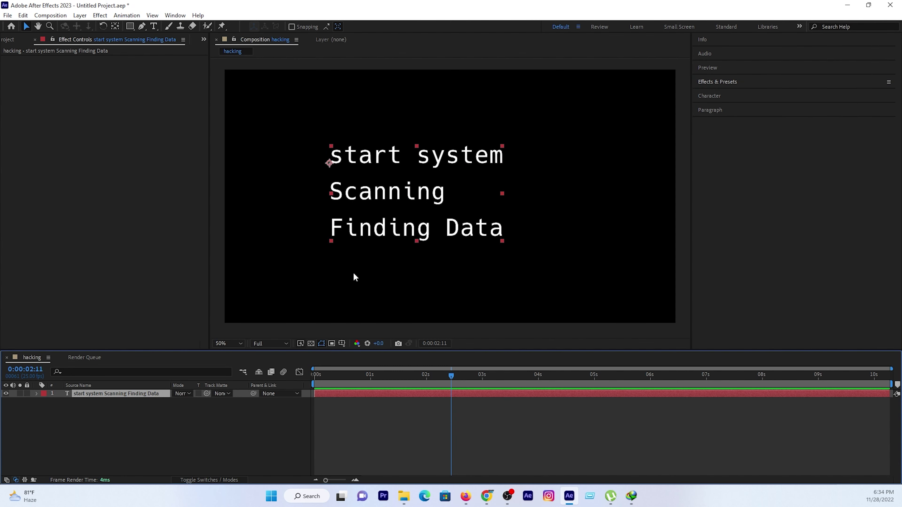
Search Effects & Presets for 'slider' and apply Slider Control to the text layer
{"action": "left_click", "coordinate": [712, 82]}
{"action": "left_click", "coordinate": [727, 94]}
{"action": "type", "text": "s"}
{"action": "type", "text": "lider"}
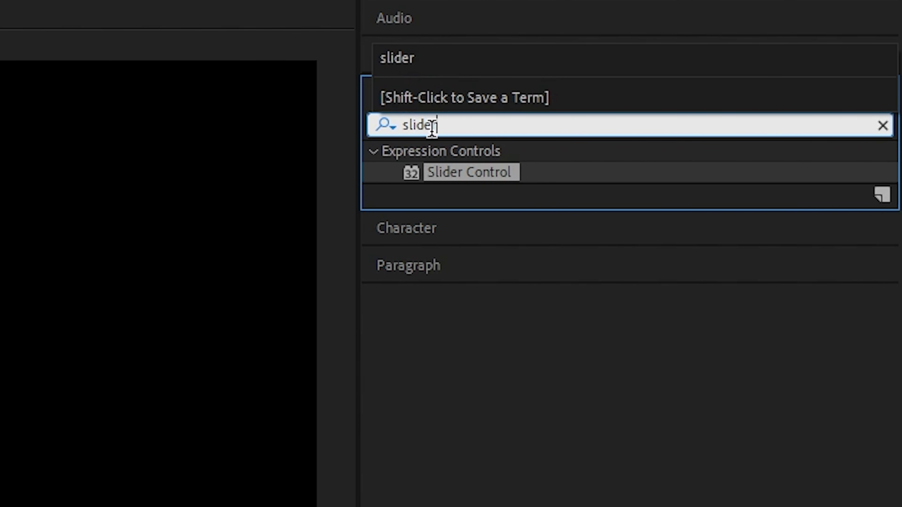
{"action": "left_click", "coordinate": [441, 170]}
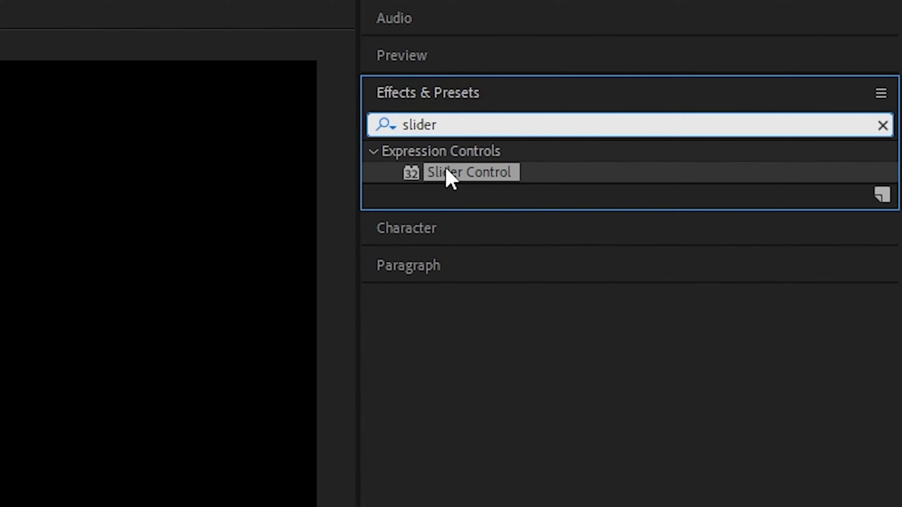
{"action": "left_click_drag", "start_coordinate": [451, 176], "coordinate": [219, 103]}
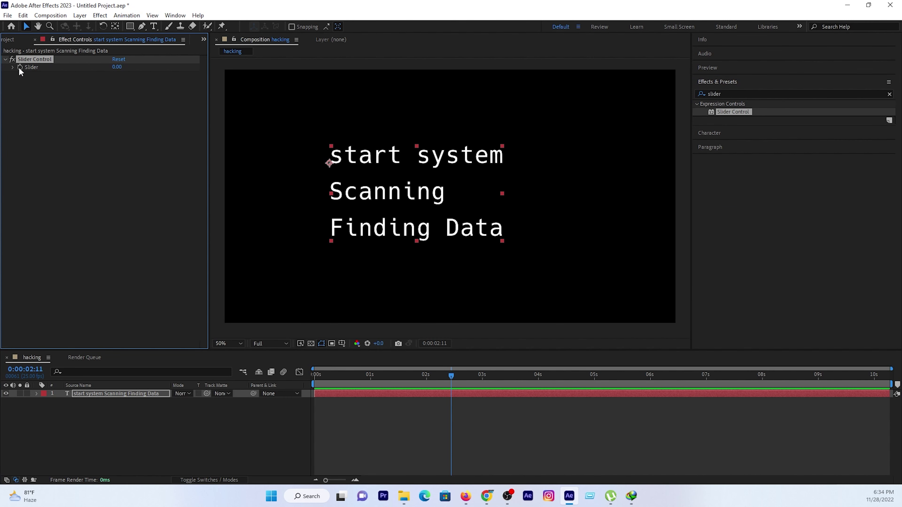
Rename the Slider Control effect to 'Speed'
{"action": "right_click", "coordinate": [26, 60]}
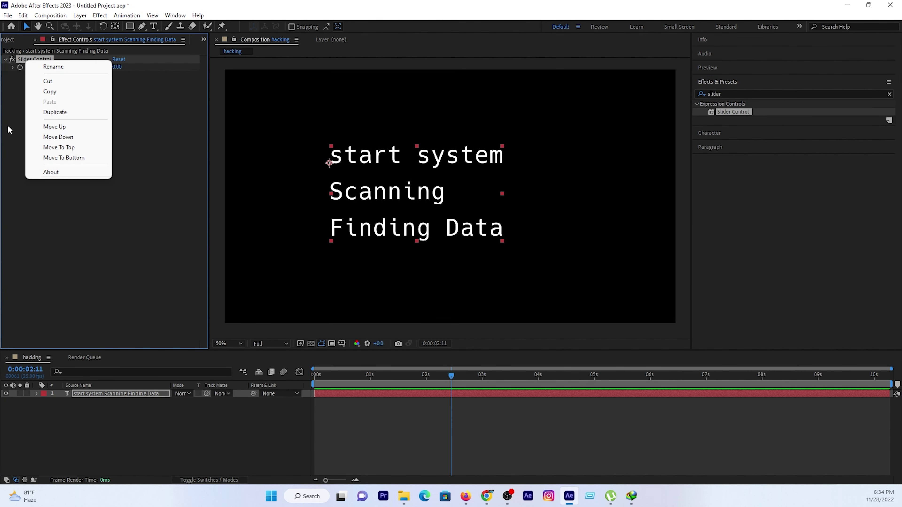
{"action": "left_click", "coordinate": [48, 66]}
{"action": "type", "text": "Speed"}
{"action": "key", "text": "Return"}
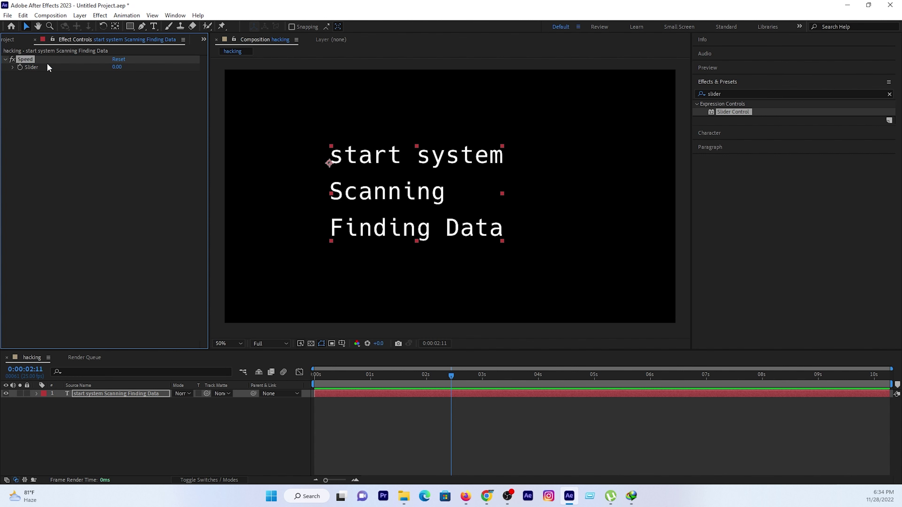
{"action": "left_click", "coordinate": [104, 392]}
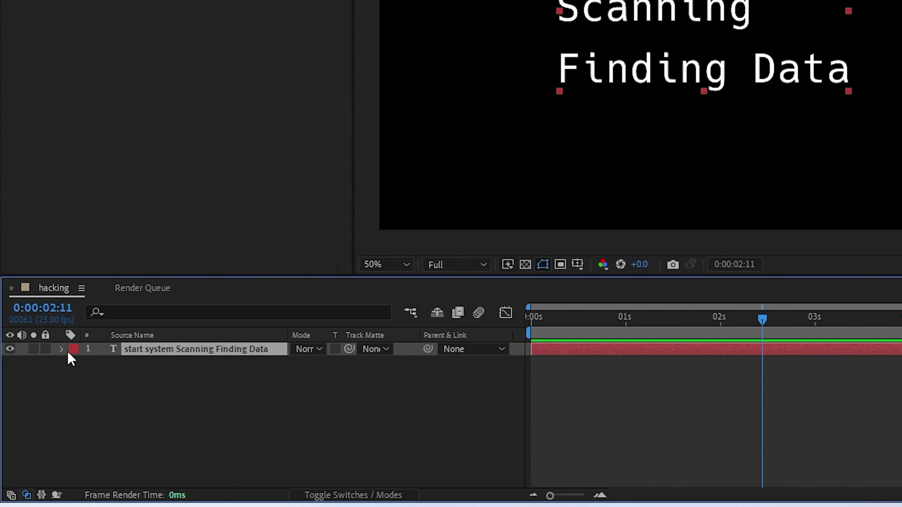
Expand the text layer's Text group and enable an expression on Source Text
{"action": "left_click", "coordinate": [61, 349]}
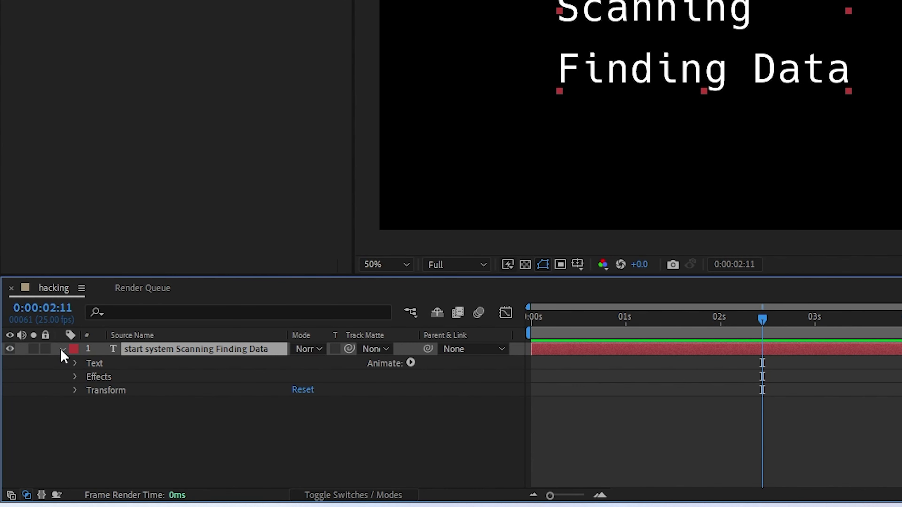
{"action": "left_click", "coordinate": [75, 363]}
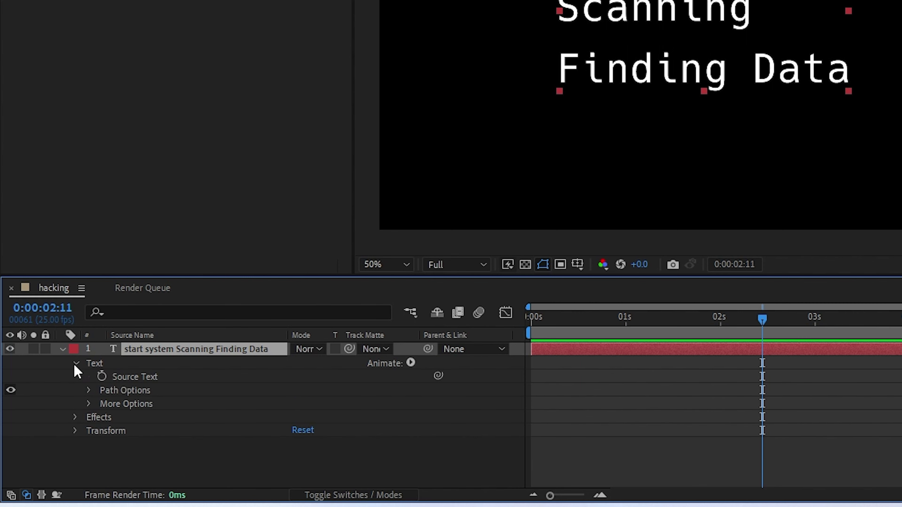
{"action": "left_click", "coordinate": [102, 379], "text": "alt"}
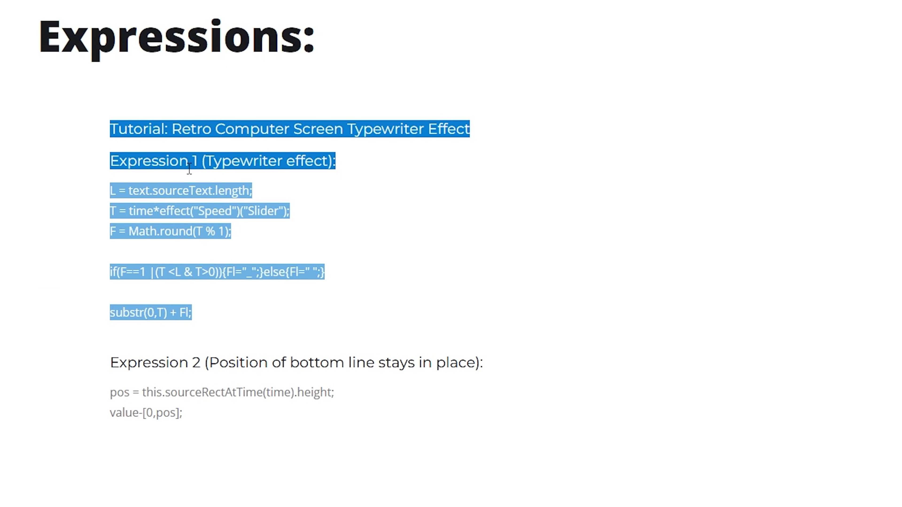
Select the Expression 1 typewriter code on the web page
{"action": "left_click", "coordinate": [190, 169]}
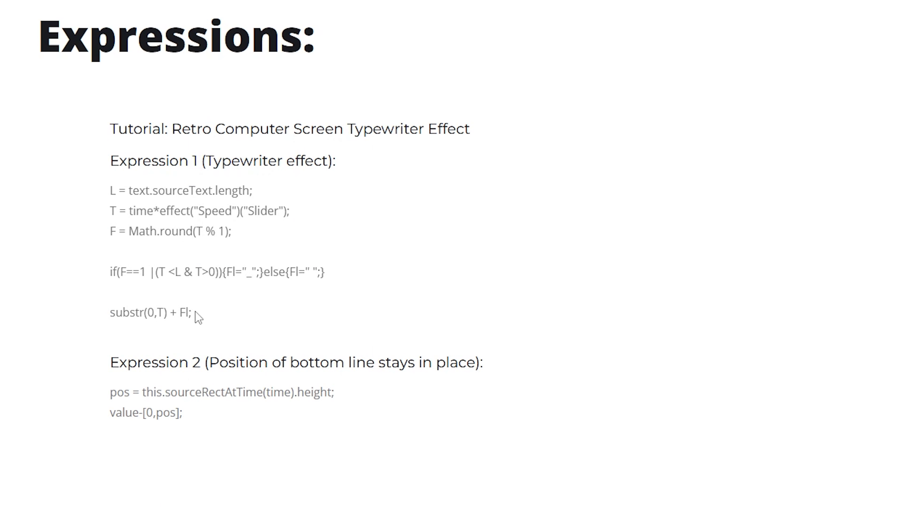
{"action": "left_click_drag", "start_coordinate": [193, 313], "coordinate": [105, 191]}
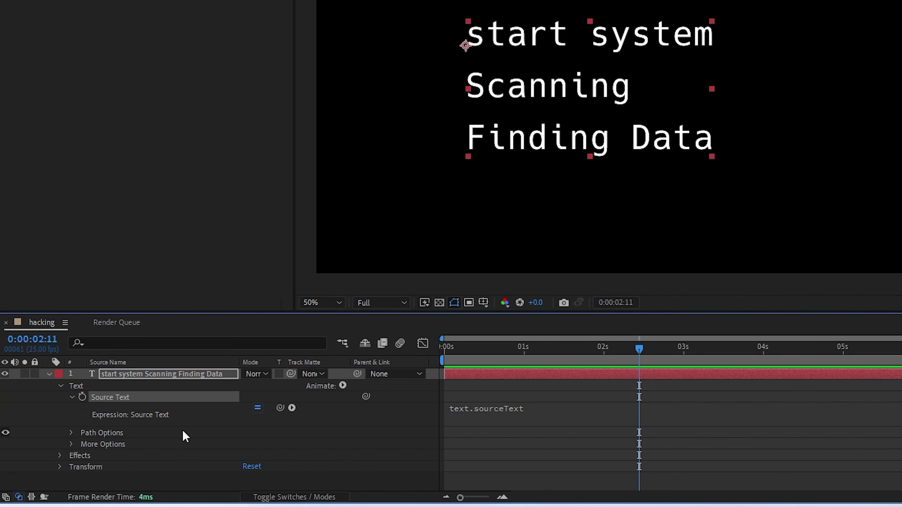
Paste the typewriter code over the Source Text expression and return to 0:00
{"action": "left_click", "coordinate": [471, 421]}
{"action": "key", "text": "ctrl+v"}
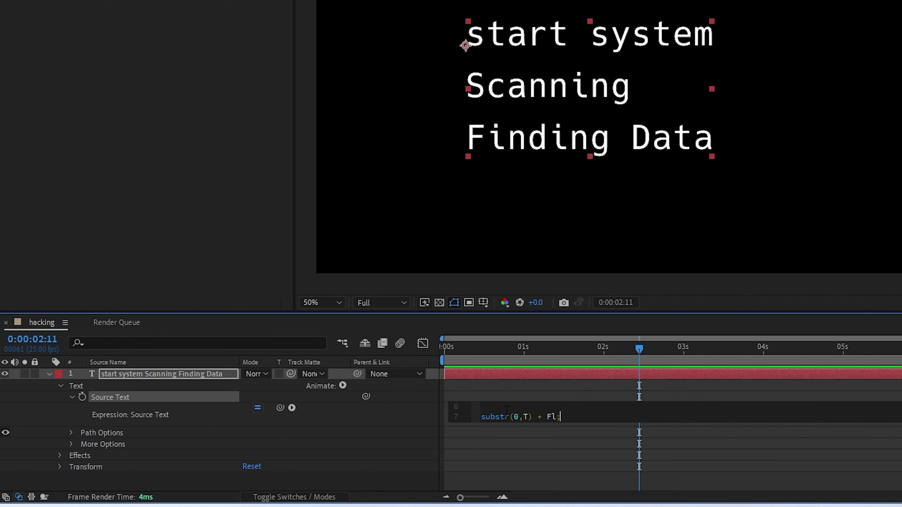
{"action": "left_click_drag", "start_coordinate": [457, 353], "coordinate": [439, 352]}
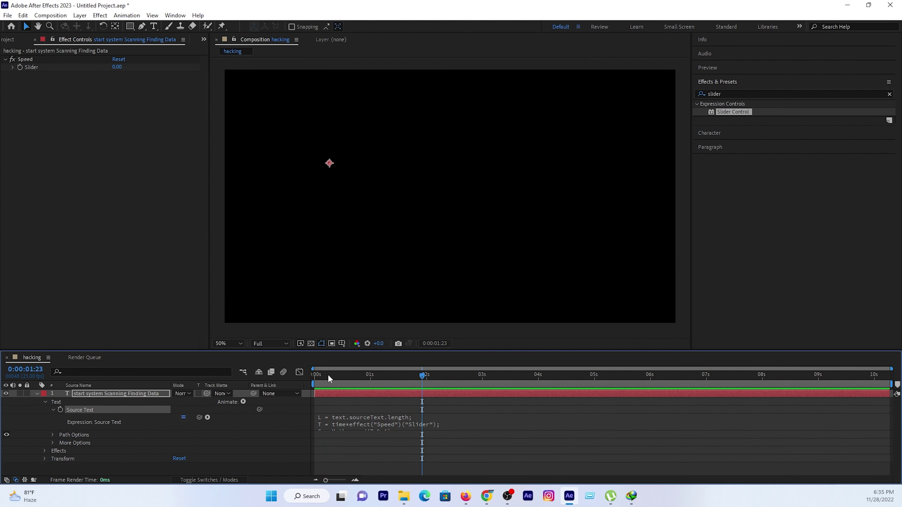
{"action": "left_click", "coordinate": [319, 376]}
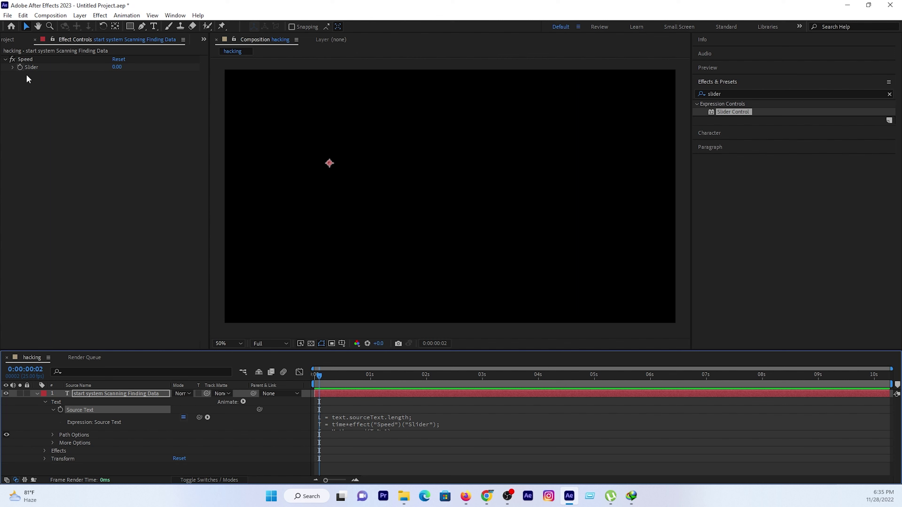
Keyframe the Speed slider up to about 14 at three seconds and preview the typing
{"action": "left_click", "coordinate": [25, 59]}
{"action": "left_click_drag", "start_coordinate": [430, 375], "coordinate": [485, 384]}
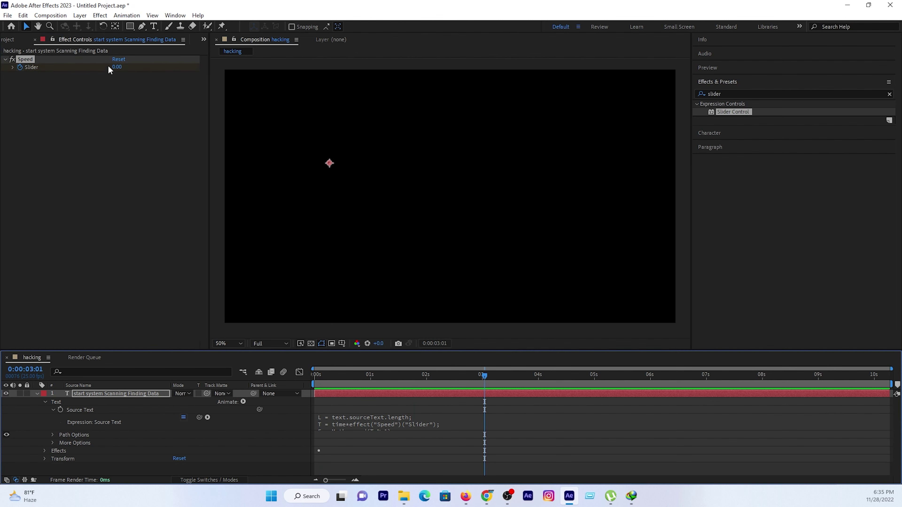
{"action": "left_click_drag", "start_coordinate": [116, 67], "coordinate": [120, 78]}
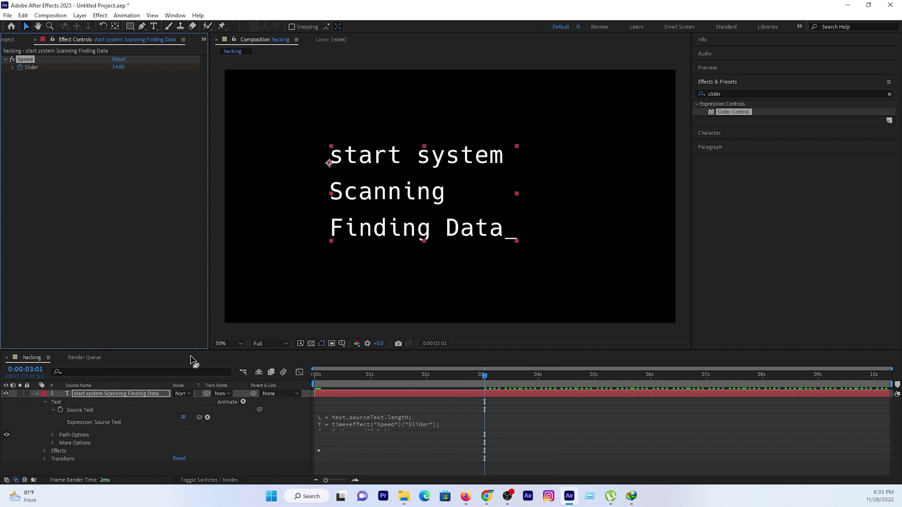
{"action": "key", "text": "u"}
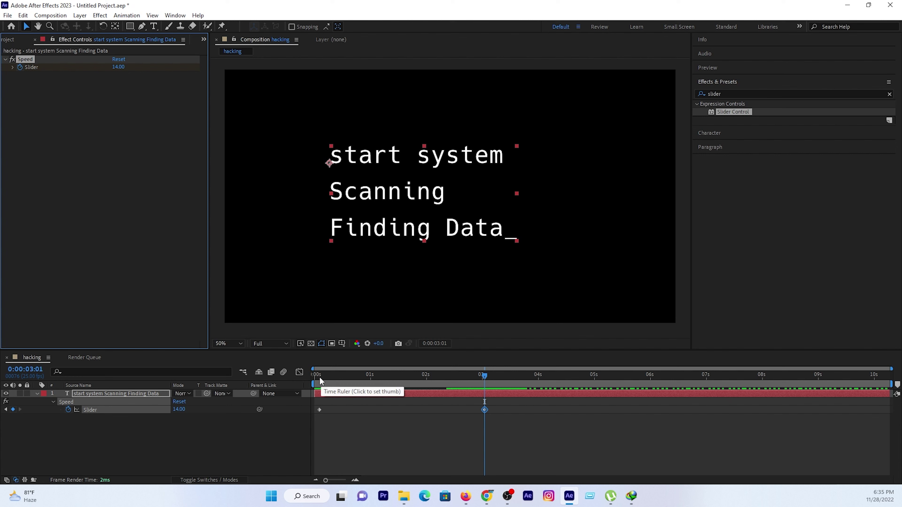
{"action": "left_click", "coordinate": [319, 377]}
{"action": "key", "text": "space"}
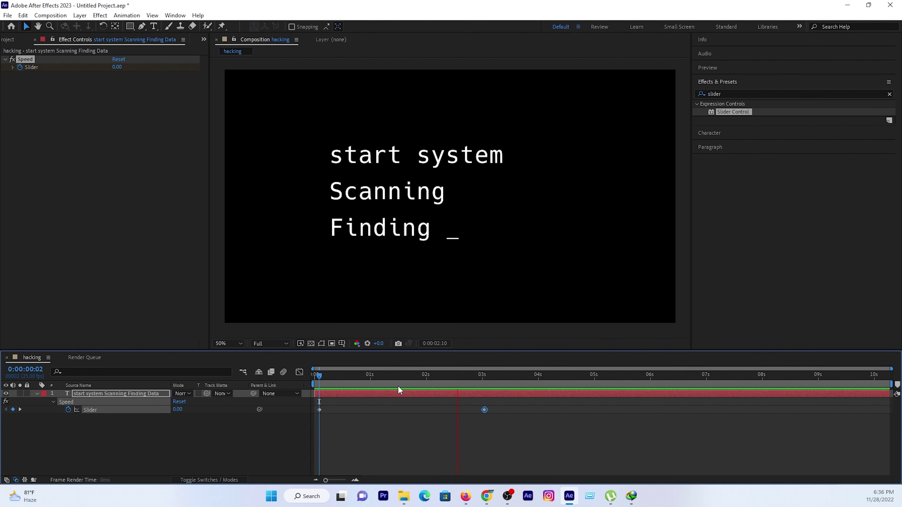
{"action": "key", "text": "space"}
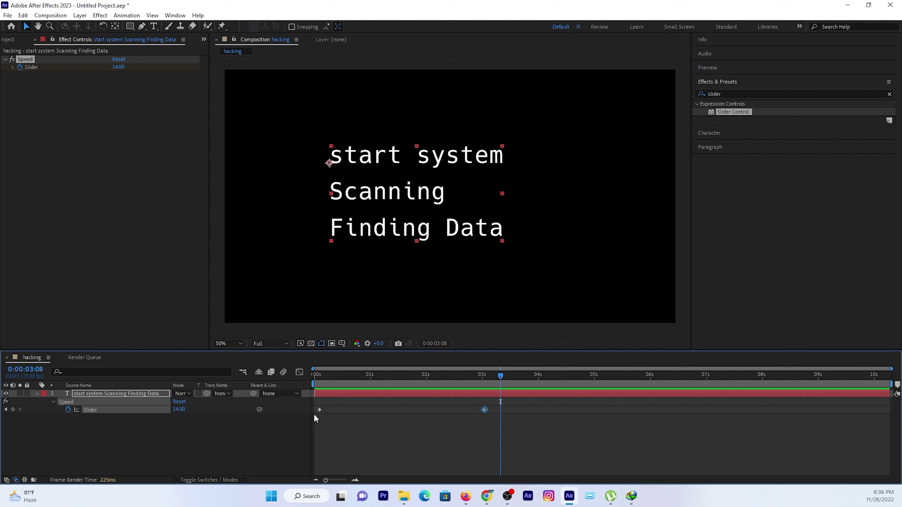
Move the first Speed keyframe to 0 seconds, shift the second earlier, and ease both
{"action": "left_click_drag", "start_coordinate": [317, 411], "coordinate": [315, 410]}
{"action": "left_click_drag", "start_coordinate": [484, 410], "coordinate": [313, 418]}
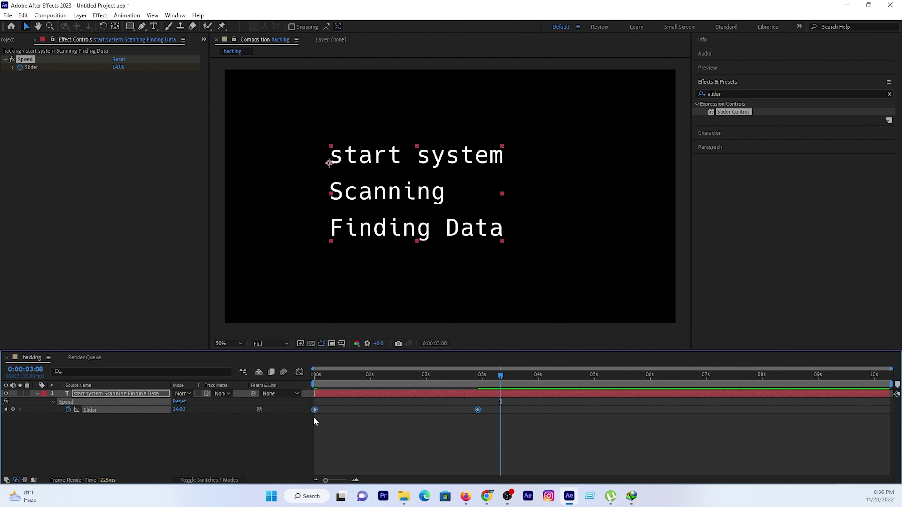
{"action": "key", "text": "F9"}
{"action": "left_click", "coordinate": [316, 375]}
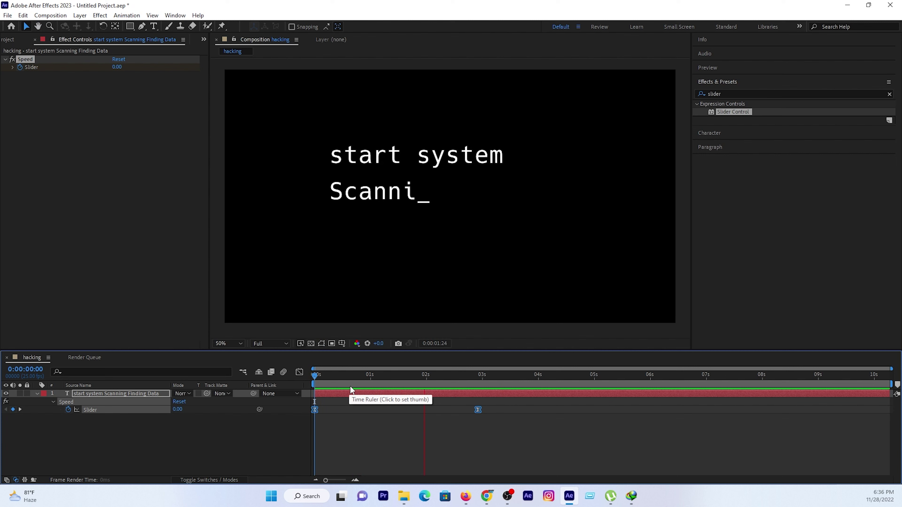
{"action": "left_click", "coordinate": [82, 394]}
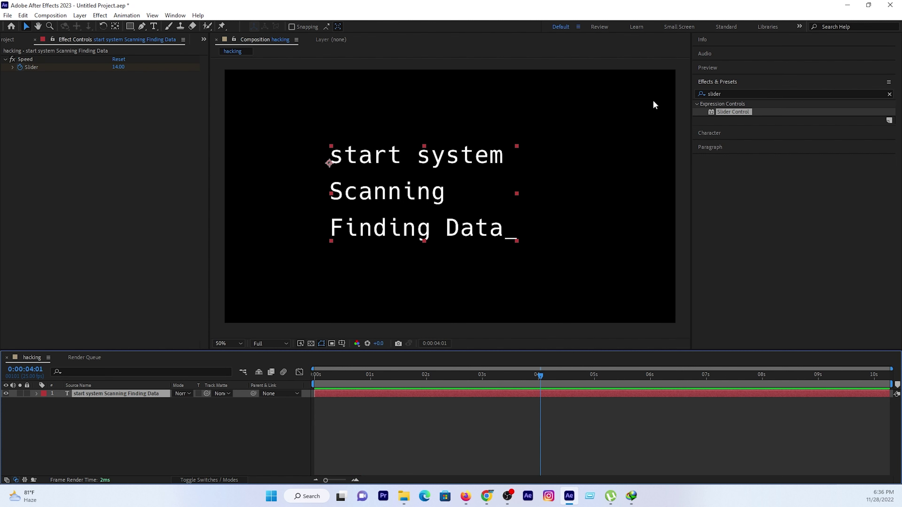
Apply a Fill effect to the text and set its colour to mint green 37D38F
{"action": "left_click", "coordinate": [733, 93]}
{"action": "type", "text": "fill"}
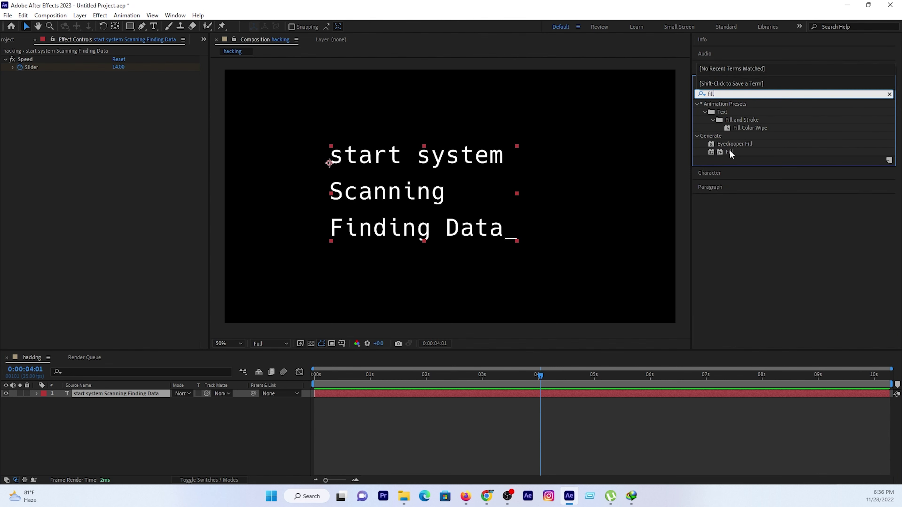
{"action": "double_click", "coordinate": [729, 152]}
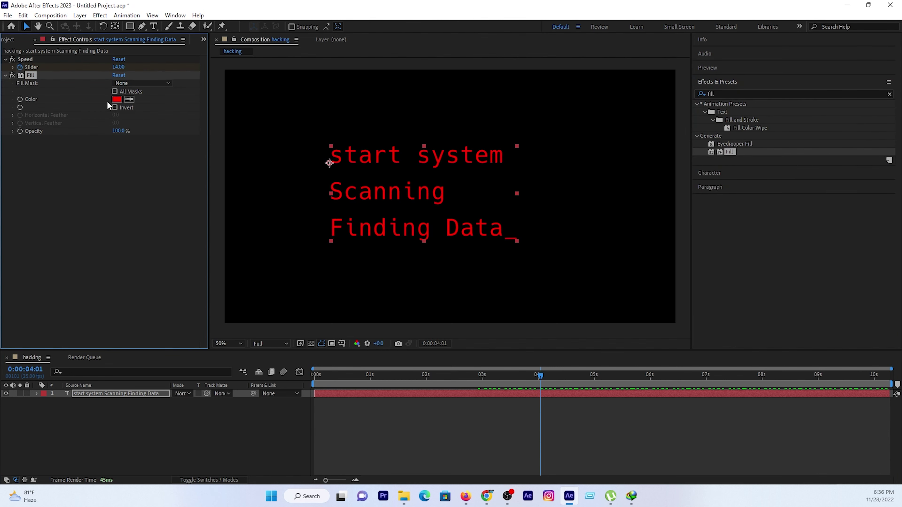
{"action": "left_click", "coordinate": [117, 99]}
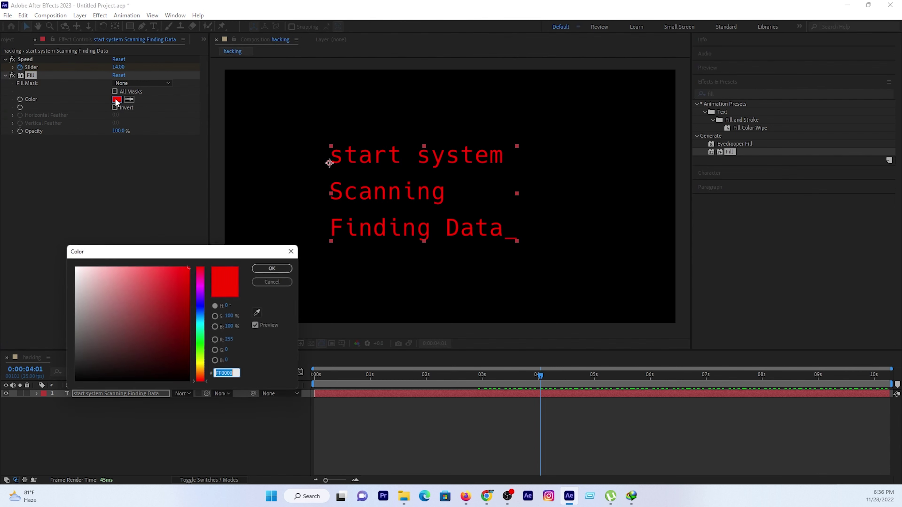
{"action": "mouse_move", "coordinate": [202, 331]}
{"action": "left_mouse_down"}
{"action": "mouse_move", "coordinate": [183, 304]}
{"action": "mouse_move", "coordinate": [203, 337]}
{"action": "left_mouse_up"}
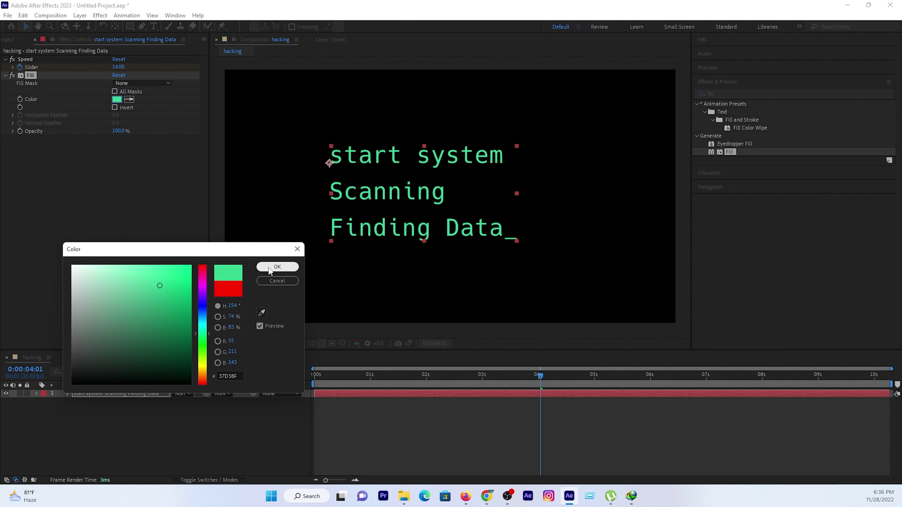
{"action": "left_click", "coordinate": [277, 267]}
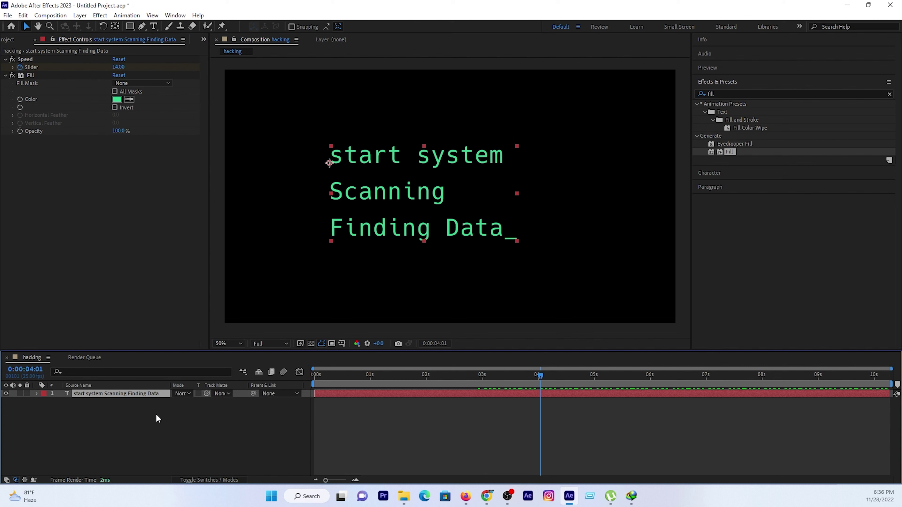
{"action": "key", "text": "t"}
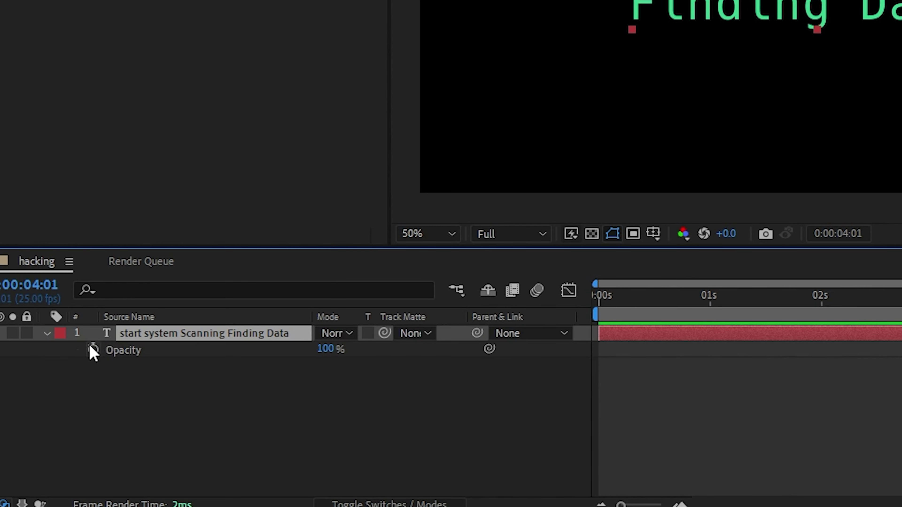
Add the expression wiggle(15,40) to the text layer's Opacity
{"action": "left_click", "coordinate": [93, 351], "text": "alt"}
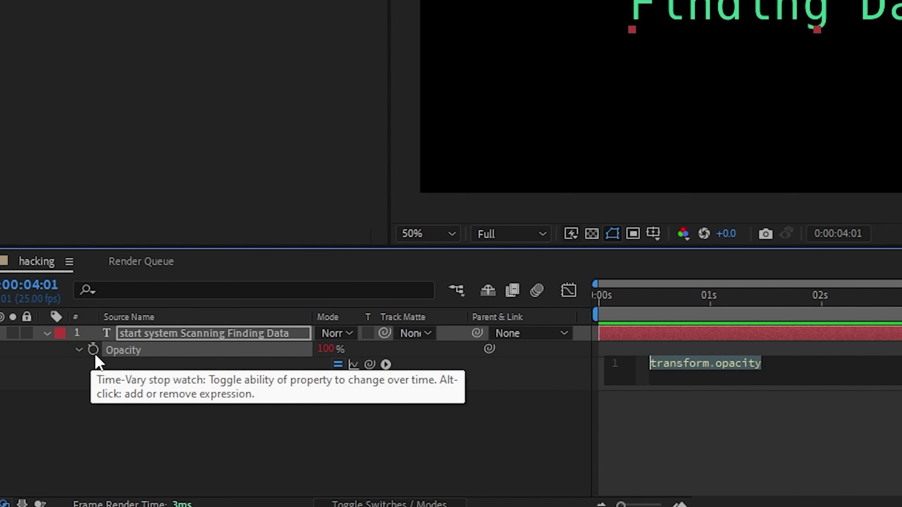
{"action": "type", "text": "wiggle"}
{"action": "key", "text": "Return"}
{"action": "type", "text": "15,40"}
Preview the flickering text from the start, checking around 0:00:00:17 to 0:00:01:13
{"action": "left_click", "coordinate": [599, 310]}
{"action": "key", "text": "space"}
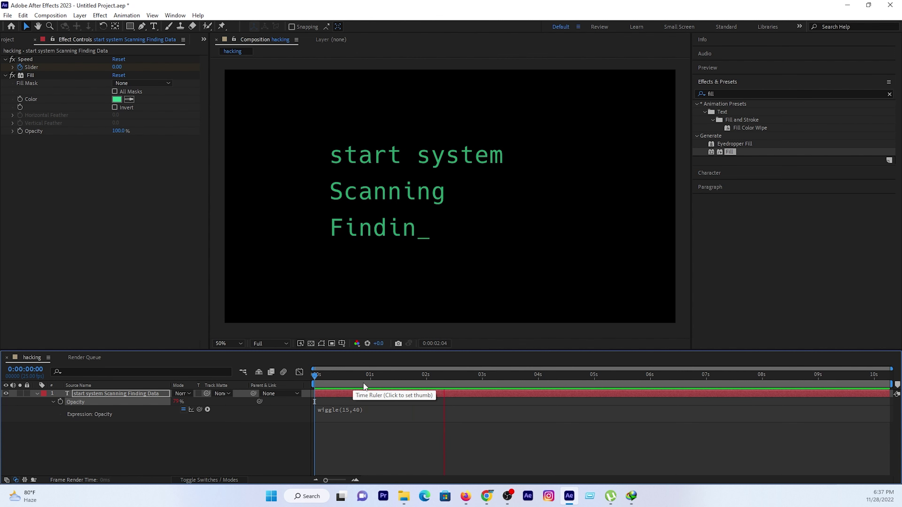
{"action": "key", "text": "space"}
{"action": "scroll", "coordinate": [428, 244], "scroll_direction": "up", "scroll_amount": 2}
{"action": "scroll", "coordinate": [428, 244], "scroll_direction": "down", "scroll_amount": 2}
{"action": "scroll", "coordinate": [425, 232], "scroll_direction": "up", "scroll_amount": 2}
{"action": "left_click", "coordinate": [353, 378]}
{"action": "key", "text": "space"}
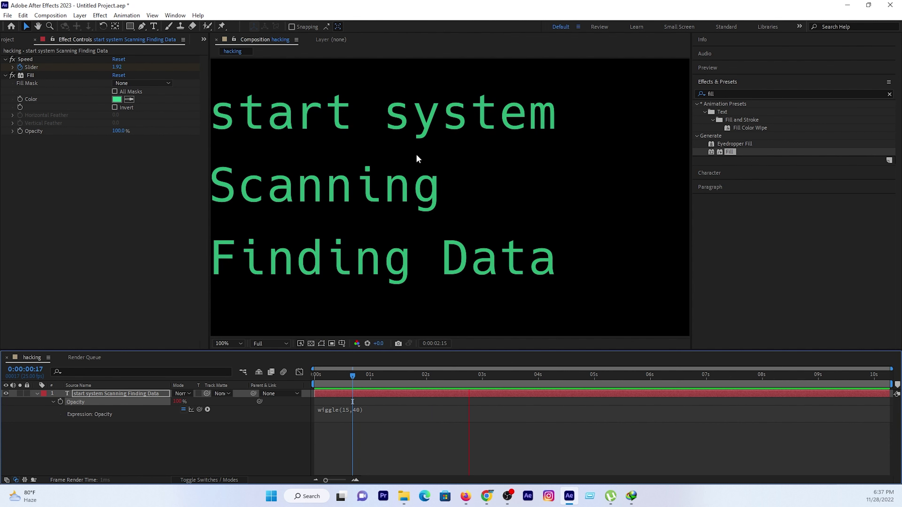
{"action": "scroll", "coordinate": [466, 195], "scroll_direction": "down", "scroll_amount": 2}
{"action": "left_click_drag", "start_coordinate": [397, 377], "coordinate": [399, 378]}
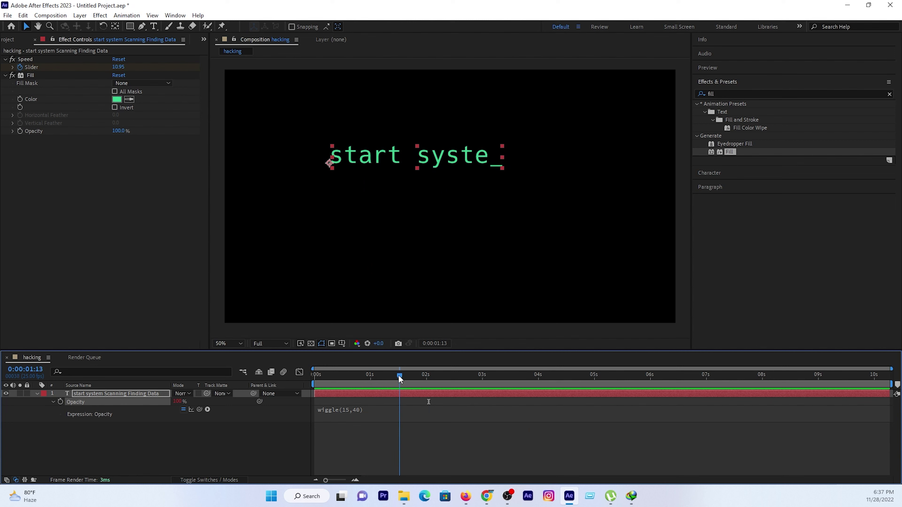
With the text layer selected, search Effects & Presets for 'glow'
{"action": "left_click", "coordinate": [135, 394]}
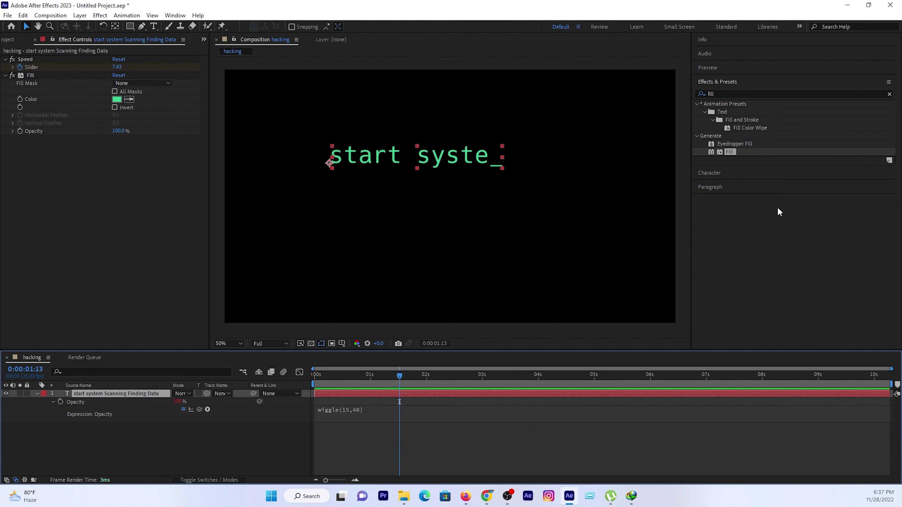
{"action": "left_click", "coordinate": [721, 94]}
{"action": "type", "text": "g"}
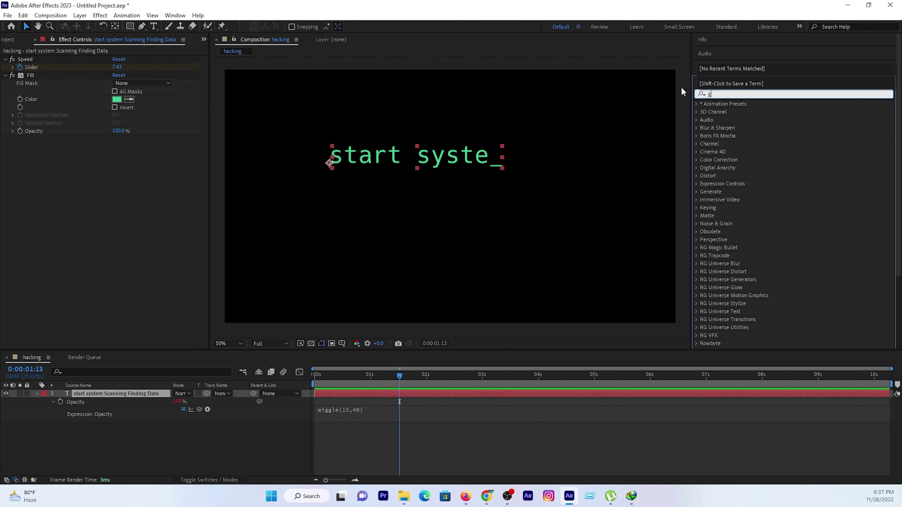
{"action": "type", "text": "low"}
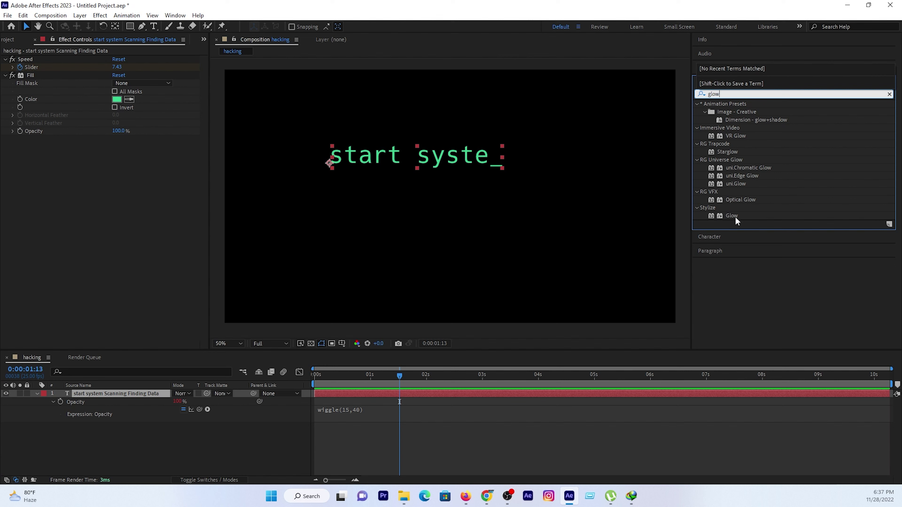
Apply Stylize > Glow to the text layer and preview the glowing typing up to 2:10
{"action": "double_click", "coordinate": [735, 216]}
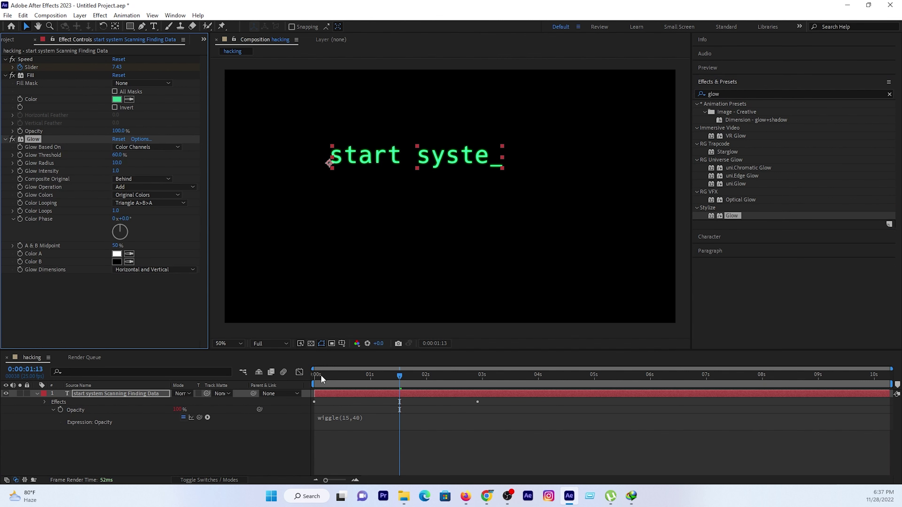
{"action": "left_click", "coordinate": [321, 375]}
{"action": "key", "text": "space"}
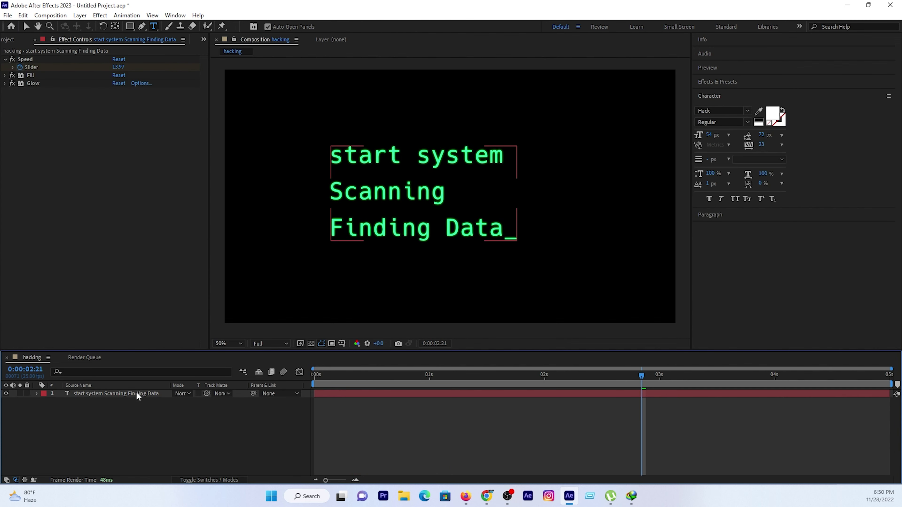
{"action": "key", "text": "F2"}
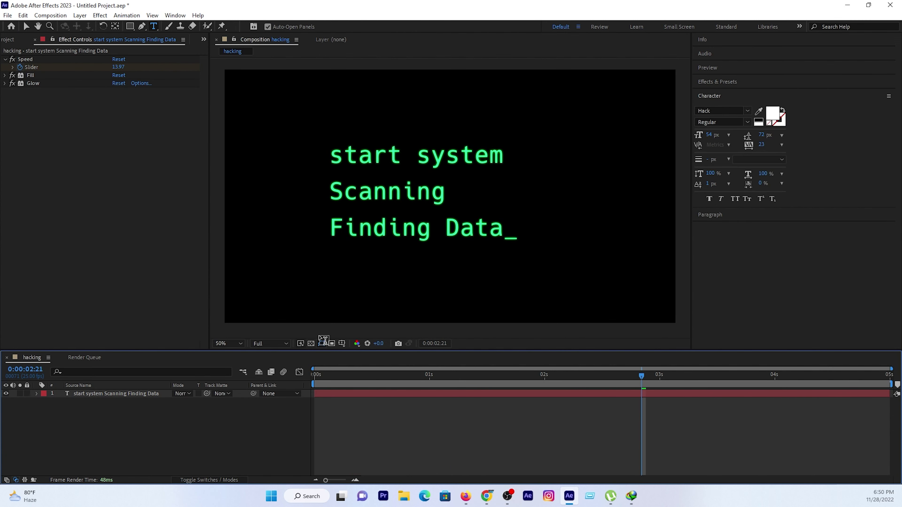
{"action": "left_click_drag", "start_coordinate": [320, 379], "coordinate": [579, 392]}
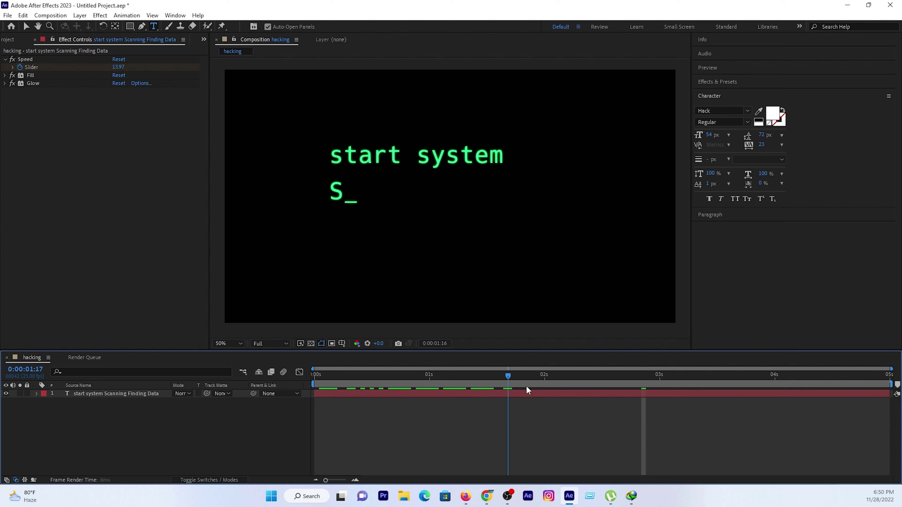
{"action": "left_click", "coordinate": [126, 392]}
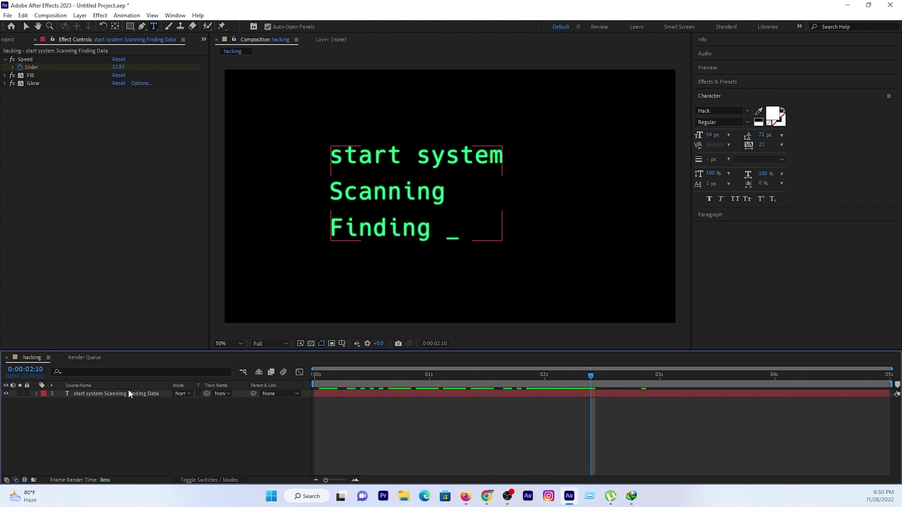
Move the text layer's 14.00 Speed keyframe earlier so typing finishes sooner
{"action": "left_click", "coordinate": [116, 392]}
{"action": "key", "text": "u"}
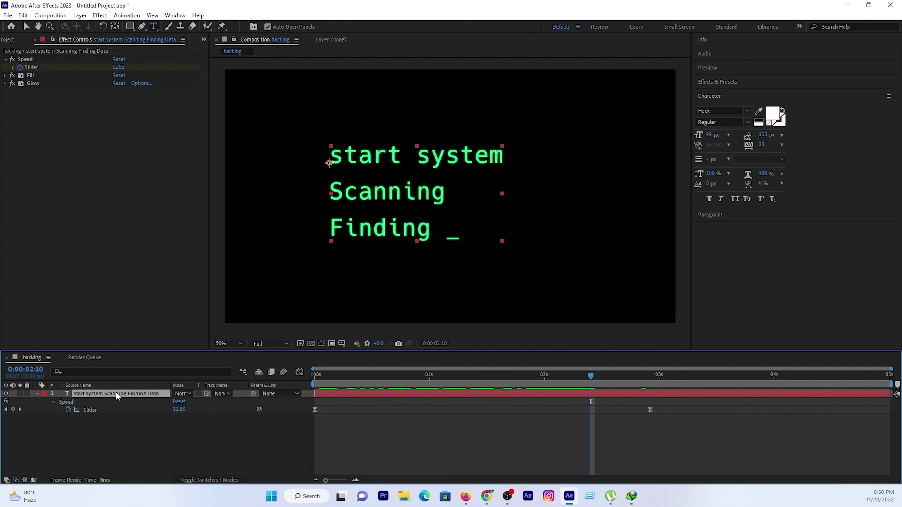
{"action": "left_click_drag", "start_coordinate": [620, 378], "coordinate": [650, 379]}
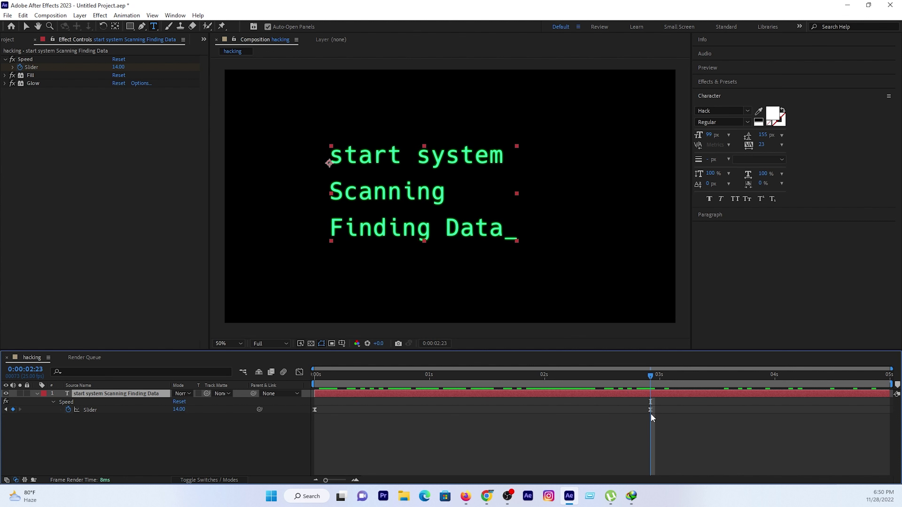
{"action": "left_click_drag", "start_coordinate": [650, 410], "coordinate": [581, 409]}
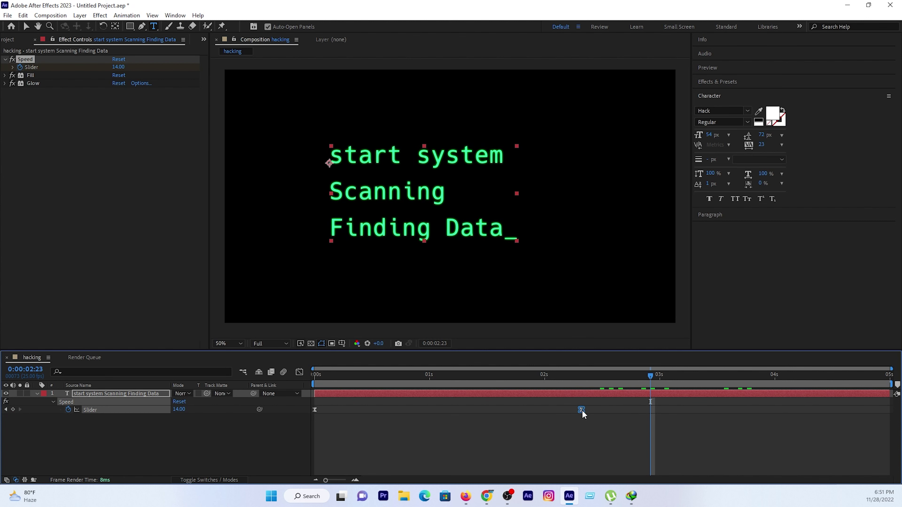
Add a 14.00 Speed hold keyframe at 3:21 and set Speed to 0 at 4:24
{"action": "left_click_drag", "start_coordinate": [680, 379], "coordinate": [757, 379]}
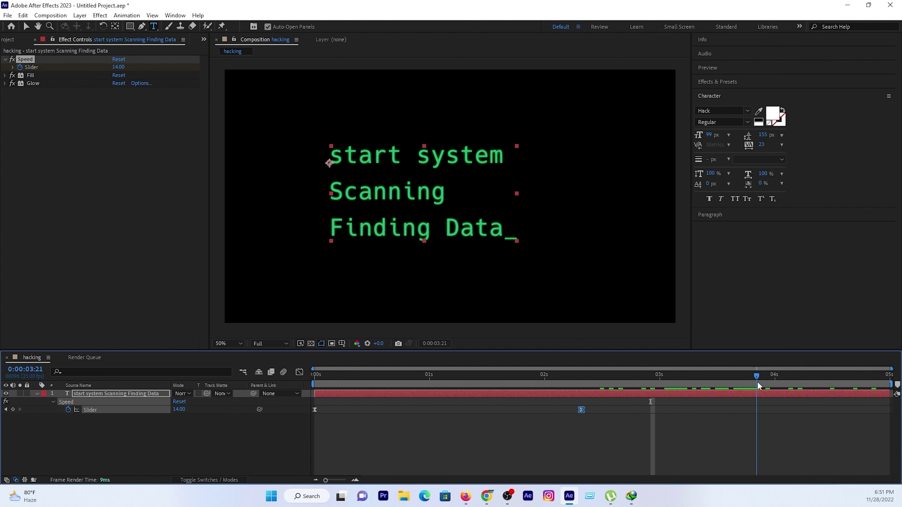
{"action": "left_click", "coordinate": [13, 409]}
{"action": "left_click_drag", "start_coordinate": [848, 385], "coordinate": [885, 386]}
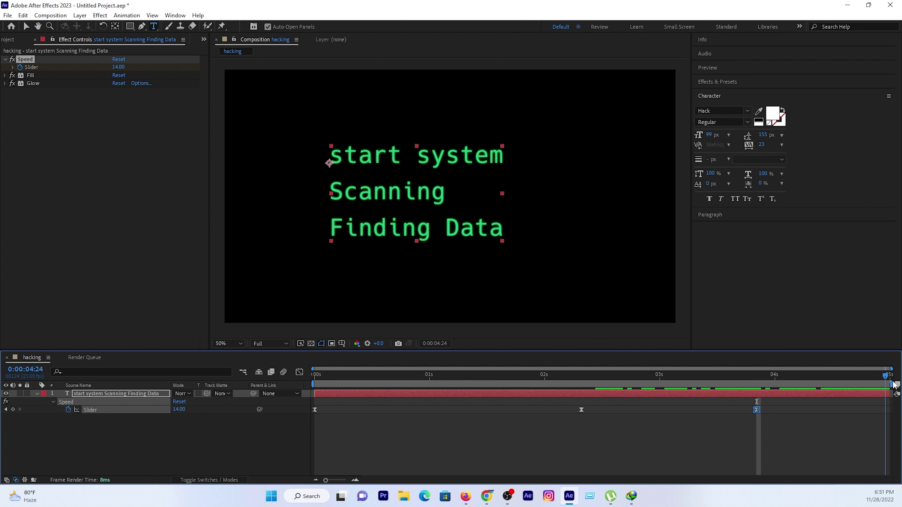
{"action": "left_click", "coordinate": [179, 409]}
{"action": "type", "text": "0"}
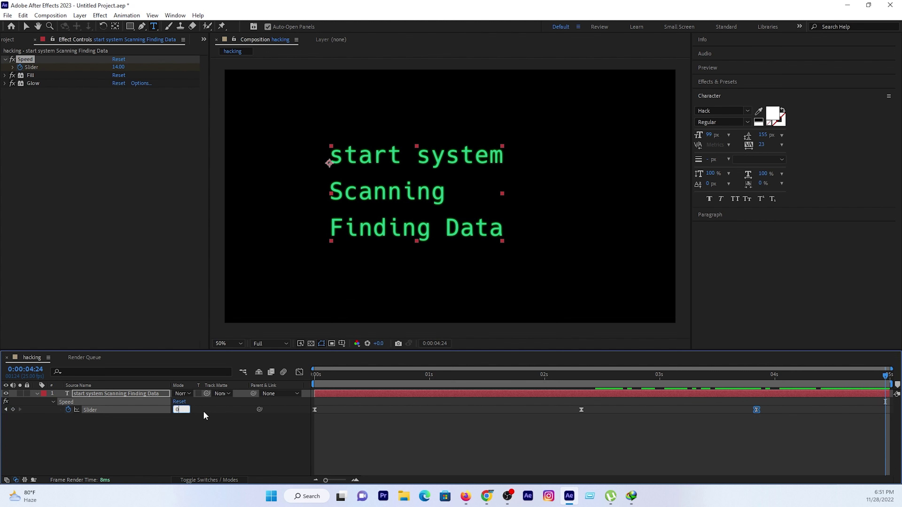
{"action": "key", "text": "Return"}
Check the erase timing across the full 10-second timeline, then duplicate the text layer
{"action": "left_click_drag", "start_coordinate": [351, 385], "coordinate": [821, 389]}
{"action": "key", "text": "End"}
{"action": "key", "text": "equal"}
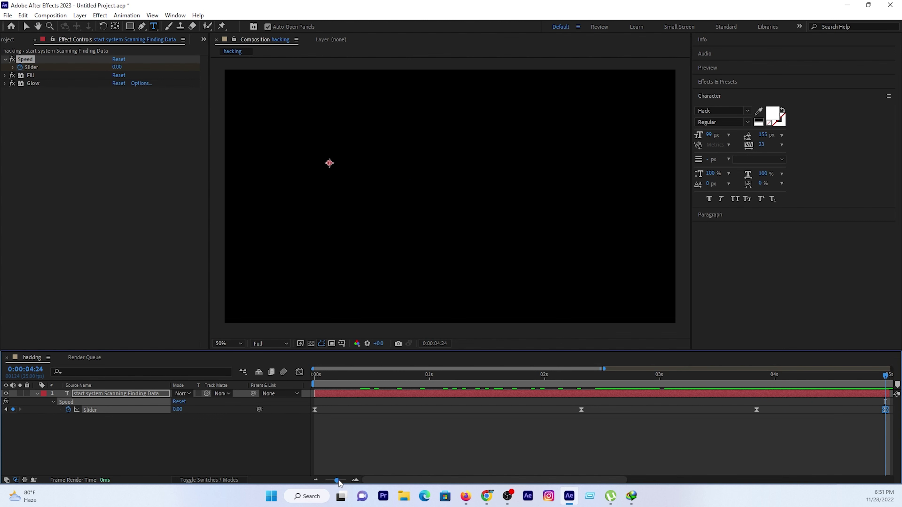
{"action": "left_click_drag", "start_coordinate": [336, 480], "coordinate": [294, 485]}
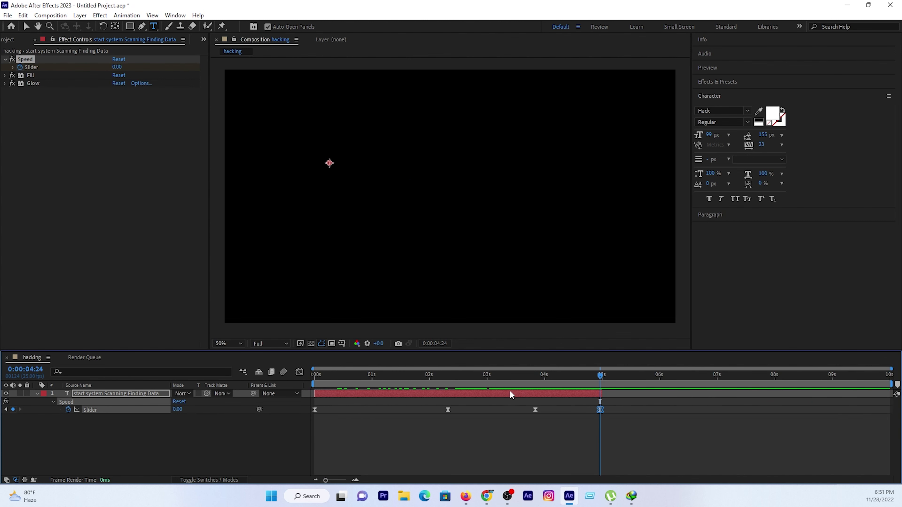
{"action": "left_click", "coordinate": [137, 394]}
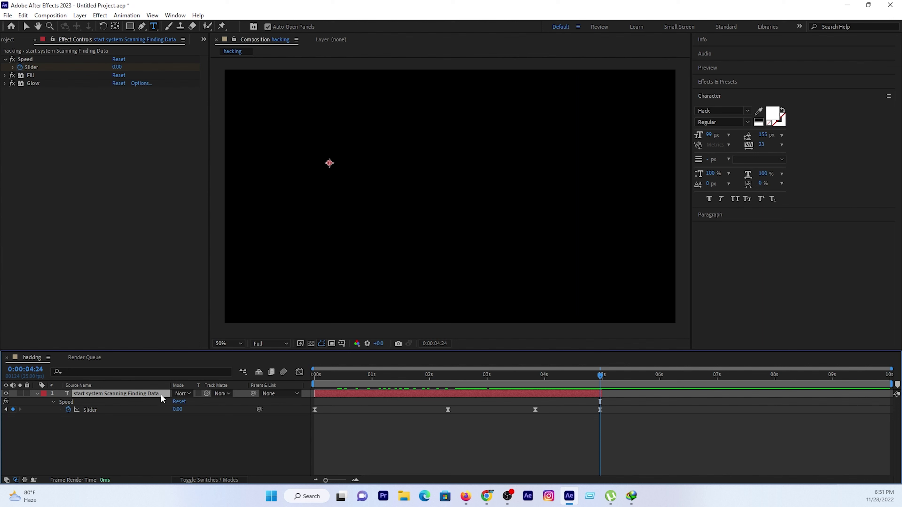
{"action": "key", "text": "ctrl+d"}
Shift the duplicate layer to start near 4 seconds and replace its text with 'Data Transfer'
{"action": "left_click_drag", "start_coordinate": [396, 394], "coordinate": [684, 401]}
{"action": "left_click", "coordinate": [595, 376]}
{"action": "left_click_drag", "start_coordinate": [595, 376], "coordinate": [726, 382]}
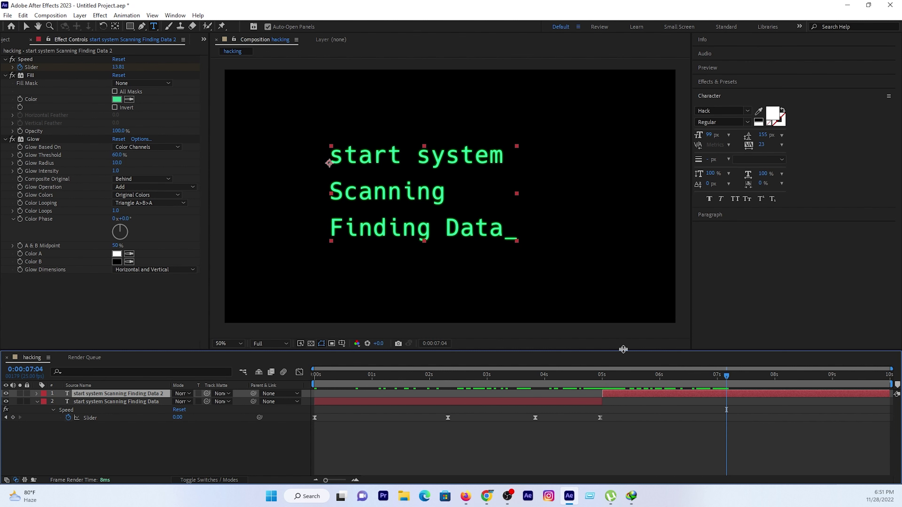
{"action": "left_click_drag", "start_coordinate": [328, 157], "coordinate": [521, 227]}
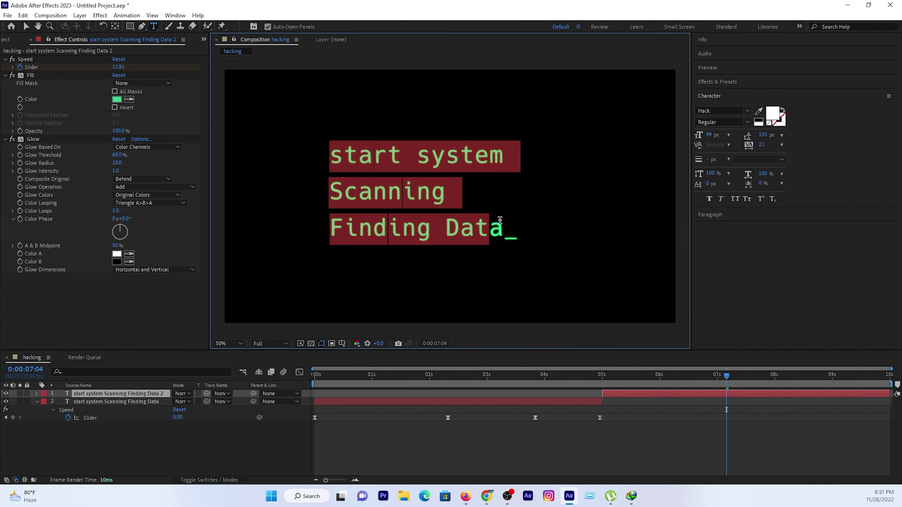
{"action": "type", "text": "Data Transfer"}
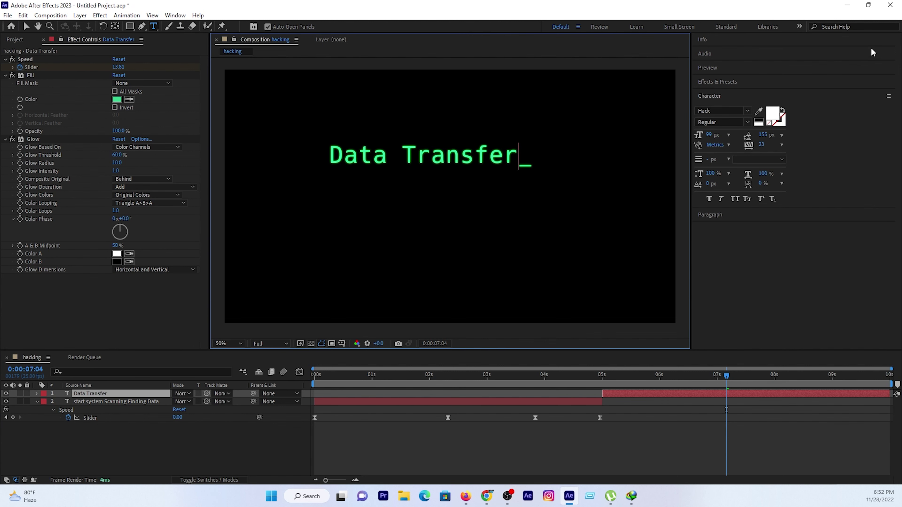
Preview the Data Transfer typing animation between about 4 and 7 seconds
{"action": "left_click", "coordinate": [590, 374]}
{"action": "left_click_drag", "start_coordinate": [594, 373], "coordinate": [675, 392]}
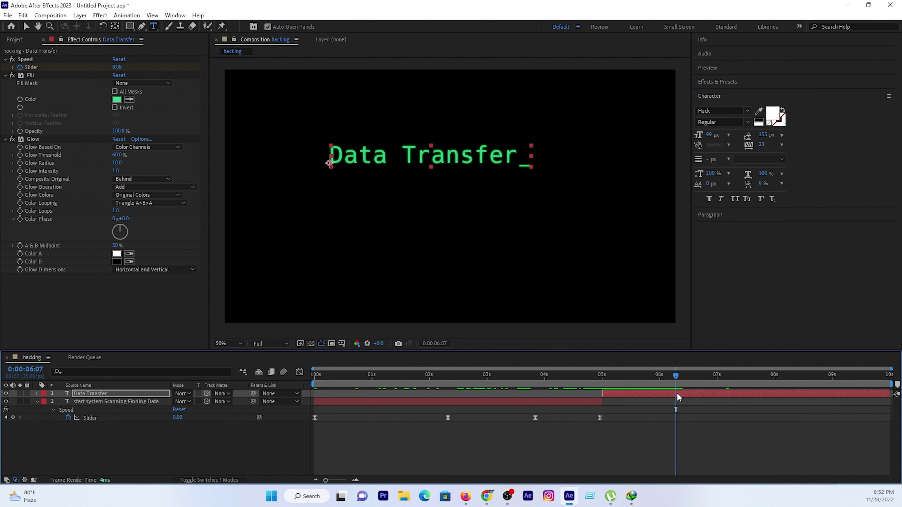
{"action": "left_click", "coordinate": [587, 376]}
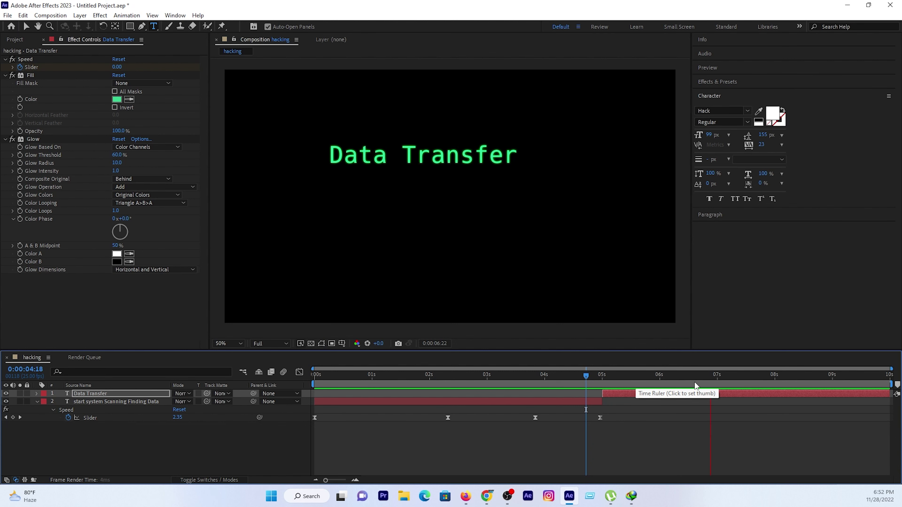
{"action": "left_click", "coordinate": [720, 377]}
Delete the last two Slider keyframes on the Data Transfer layer
{"action": "left_click", "coordinate": [159, 394]}
{"action": "key", "text": "u"}
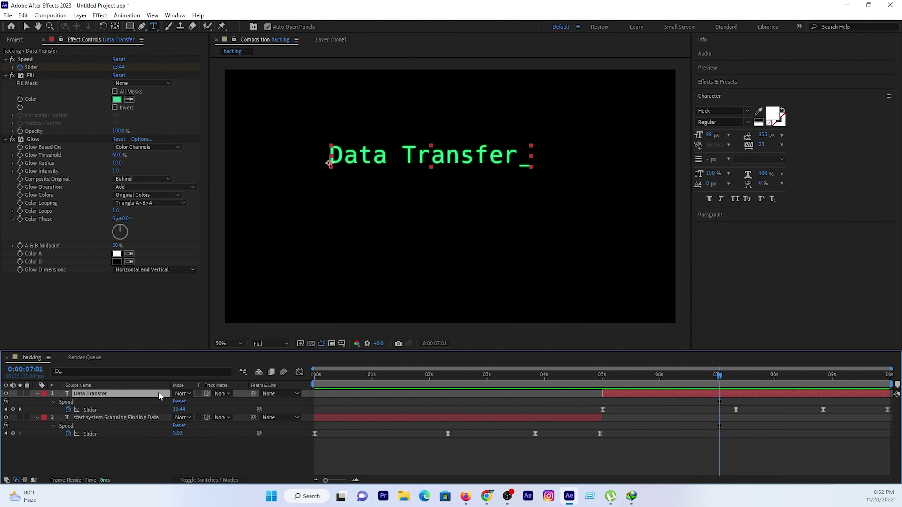
{"action": "left_click", "coordinate": [734, 409]}
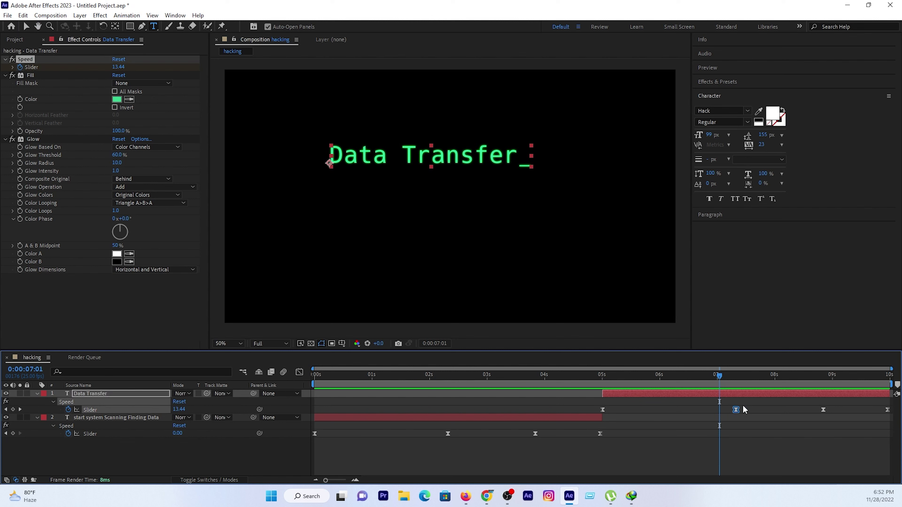
{"action": "left_click_drag", "start_coordinate": [798, 402], "coordinate": [892, 425]}
{"action": "key", "text": "Delete"}
{"action": "mouse_move", "coordinate": [668, 376]}
{"action": "left_mouse_down"}
{"action": "mouse_move", "coordinate": [717, 377]}
{"action": "mouse_move", "coordinate": [842, 403]}
{"action": "left_mouse_up"}
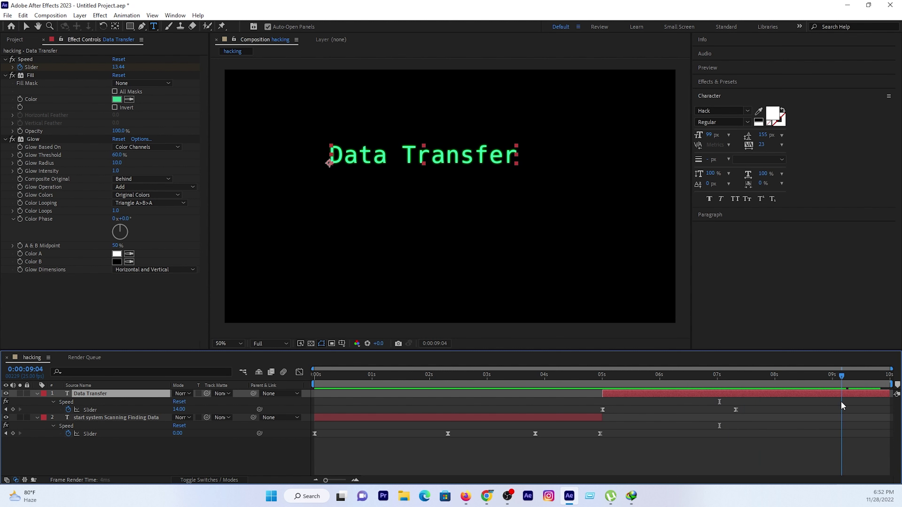
{"action": "left_click_drag", "start_coordinate": [841, 401], "coordinate": [711, 405]}
Collapse both layers and start a new text layer below Data Transfer
{"action": "left_click", "coordinate": [37, 395]}
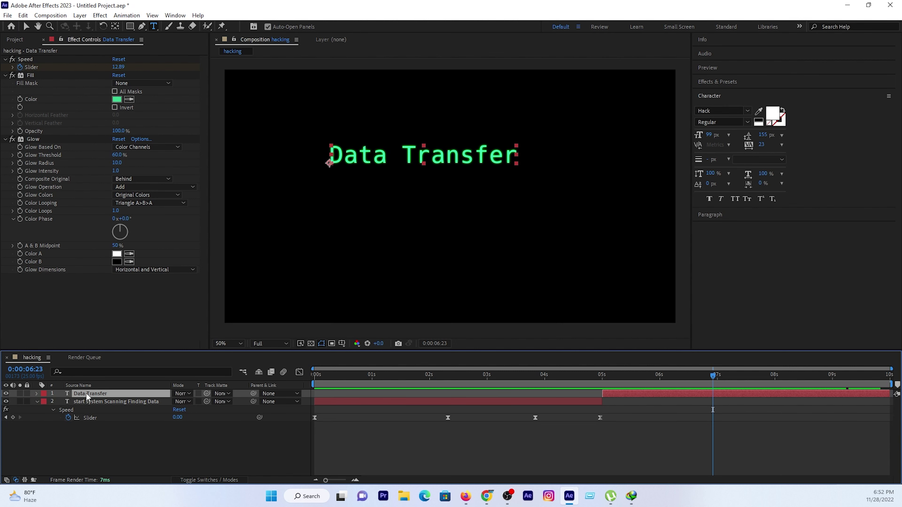
{"action": "left_click", "coordinate": [37, 401]}
{"action": "left_click", "coordinate": [330, 208]}
Type '100' and paste Data Transfer's Speed, Fill and Glow effects onto it
{"action": "type", "text": "100"}
{"action": "left_click", "coordinate": [199, 380]}
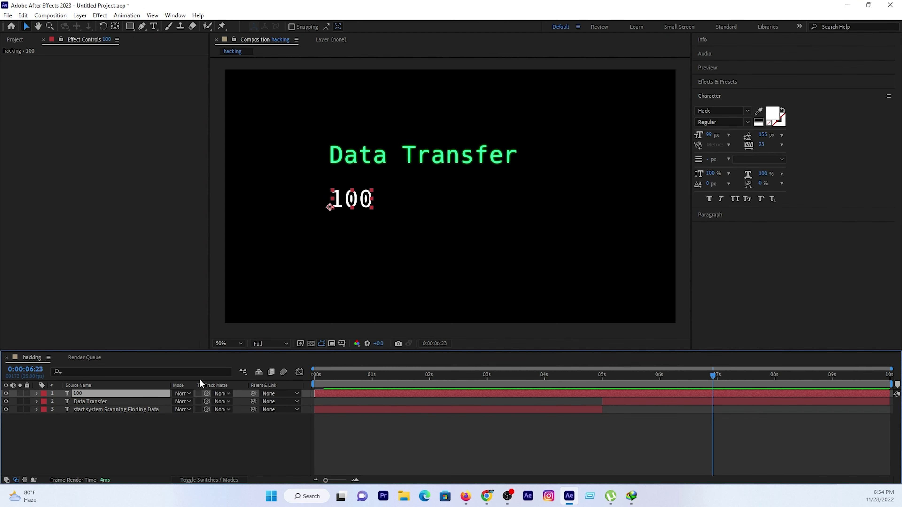
{"action": "left_click", "coordinate": [111, 401]}
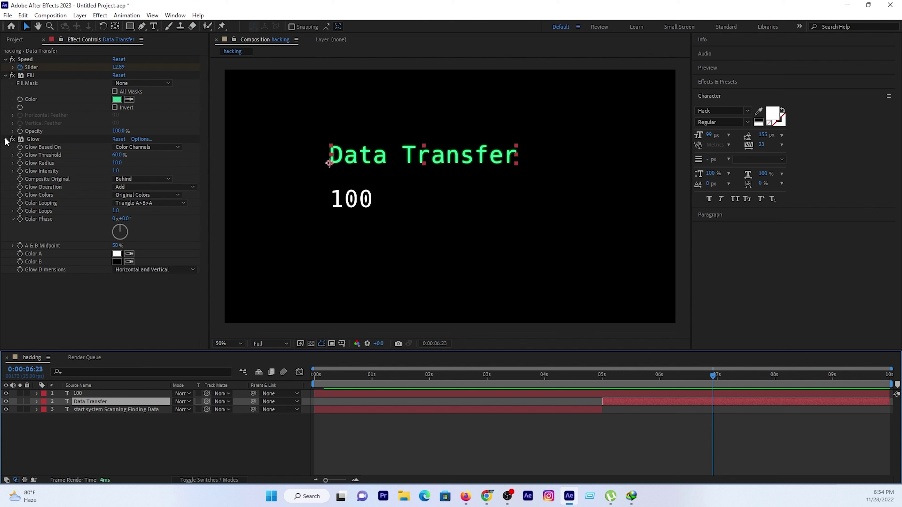
{"action": "left_click", "coordinate": [5, 139]}
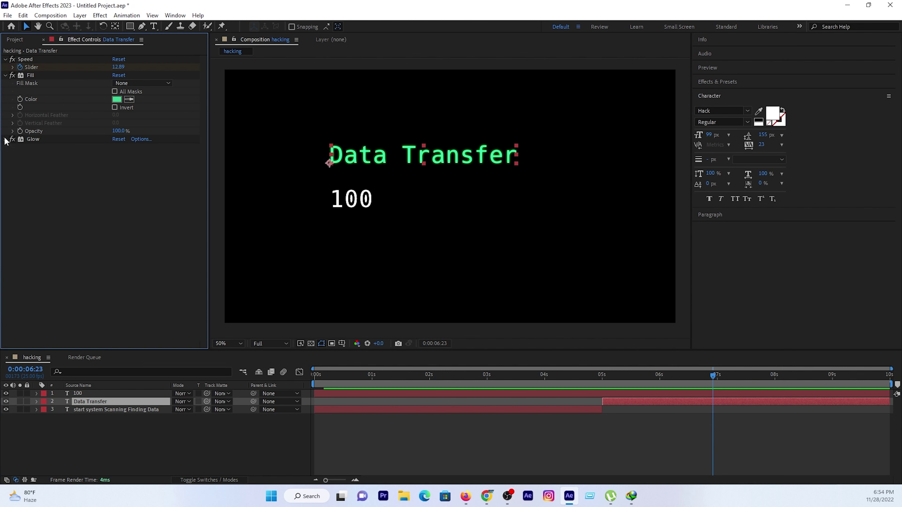
{"action": "left_click", "coordinate": [35, 139]}
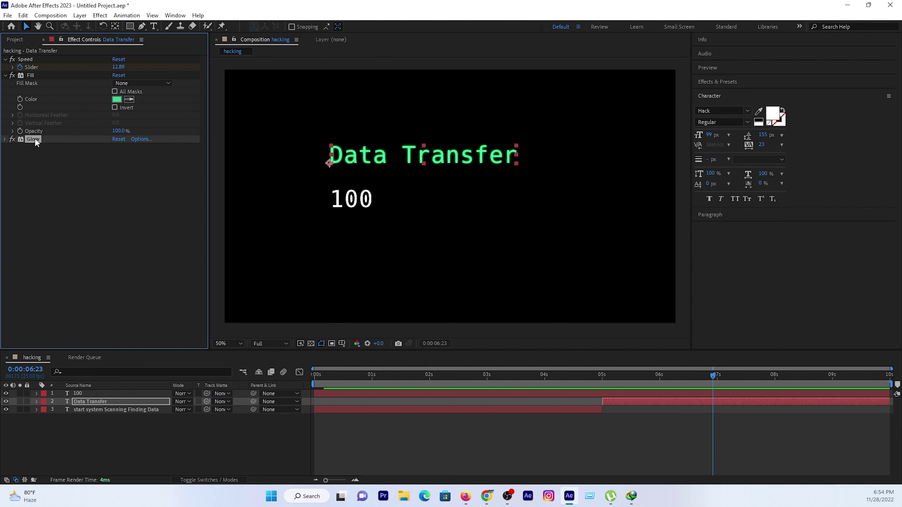
{"action": "left_click", "coordinate": [28, 73], "text": "ctrl"}
{"action": "left_click", "coordinate": [24, 59], "text": "ctrl"}
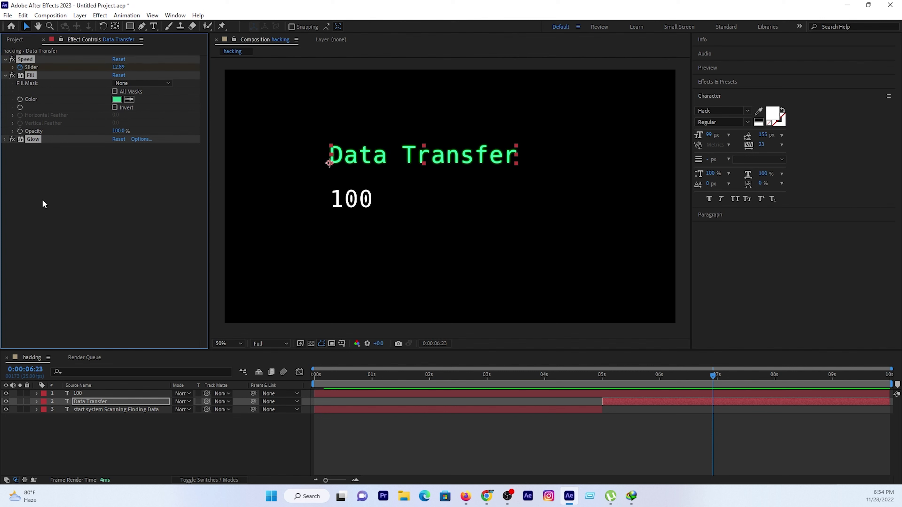
{"action": "left_click", "coordinate": [91, 393]}
{"action": "key", "text": "ctrl+v"}
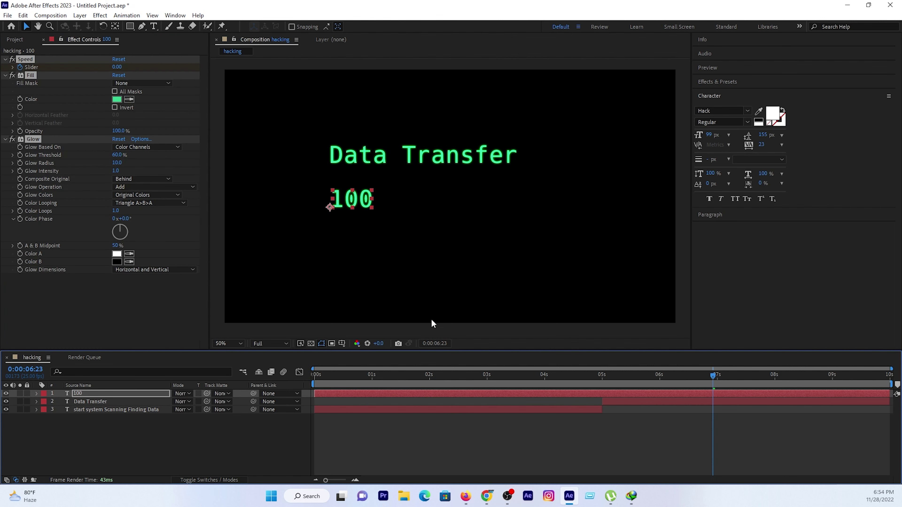
Shift the 100 layer to start near 5.8 seconds and preview it around 6:01
{"action": "left_click_drag", "start_coordinate": [348, 396], "coordinate": [633, 396]}
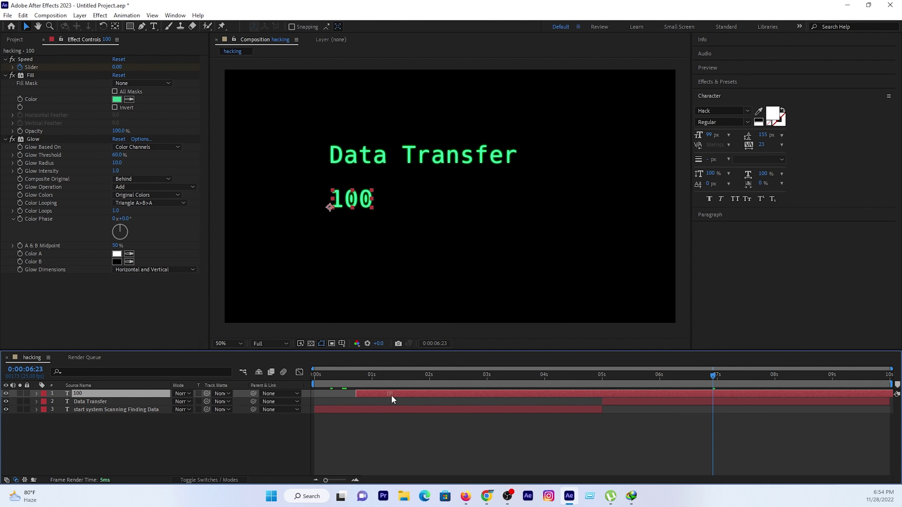
{"action": "left_click_drag", "start_coordinate": [634, 398], "coordinate": [682, 394]}
{"action": "left_click", "coordinate": [600, 379]}
{"action": "mouse_move", "coordinate": [600, 379]}
{"action": "left_mouse_down"}
{"action": "mouse_move", "coordinate": [662, 382]}
{"action": "mouse_move", "coordinate": [644, 394]}
{"action": "left_mouse_up"}
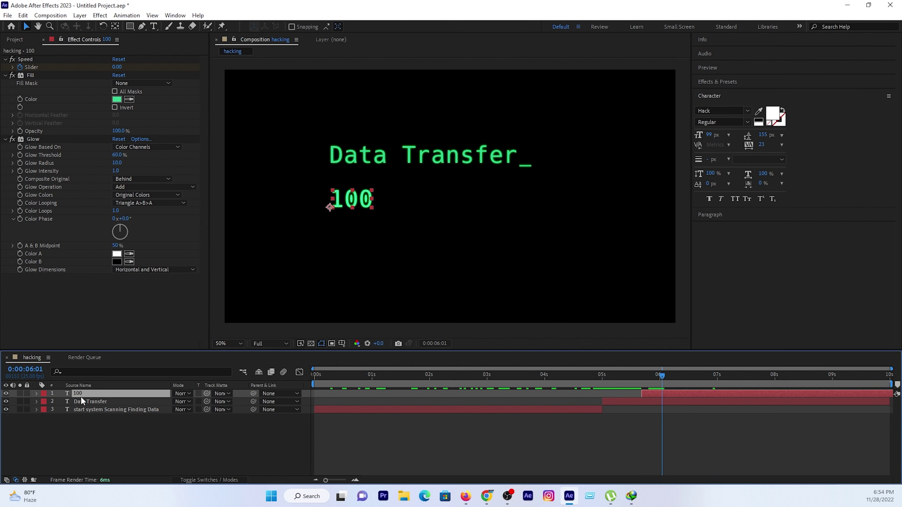
{"action": "left_click", "coordinate": [5, 139]}
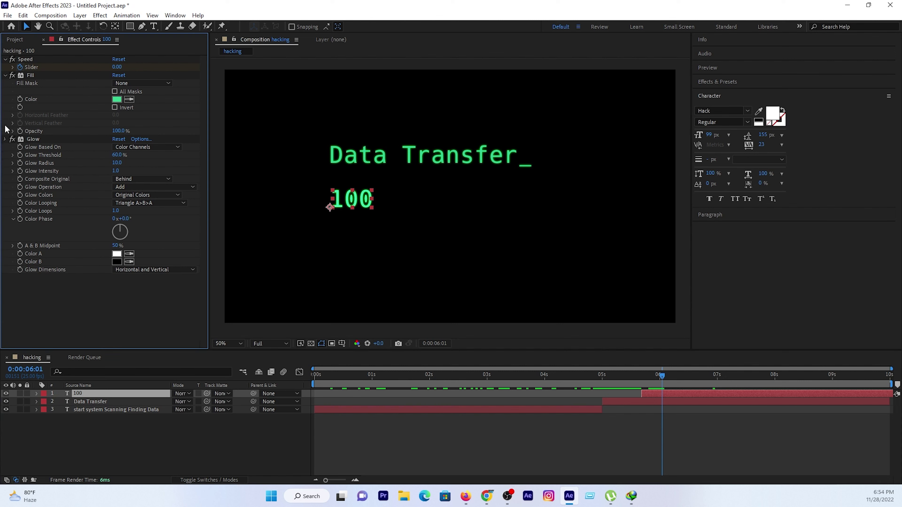
Search Effects & Presets for 'slider' and apply Slider Control to the 100 layer
{"action": "left_click", "coordinate": [5, 75]}
{"action": "left_click", "coordinate": [5, 59]}
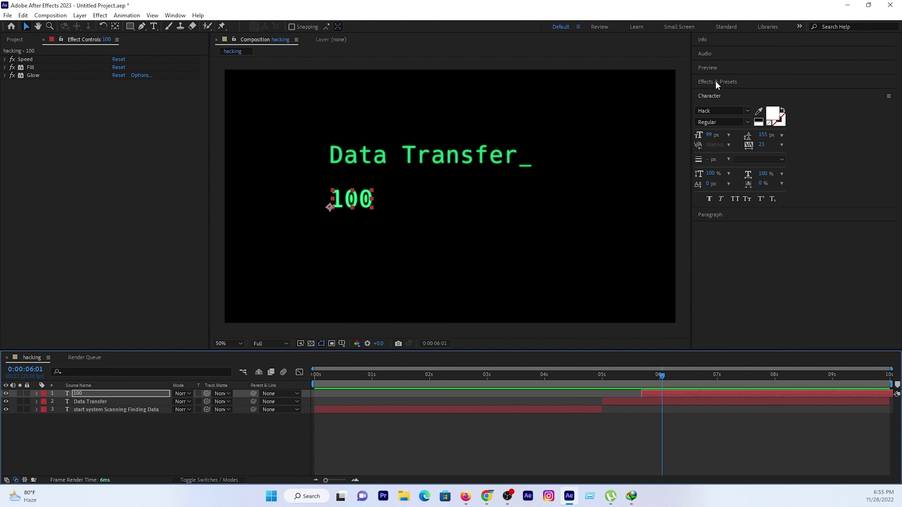
{"action": "left_click", "coordinate": [722, 81]}
{"action": "left_click", "coordinate": [727, 93]}
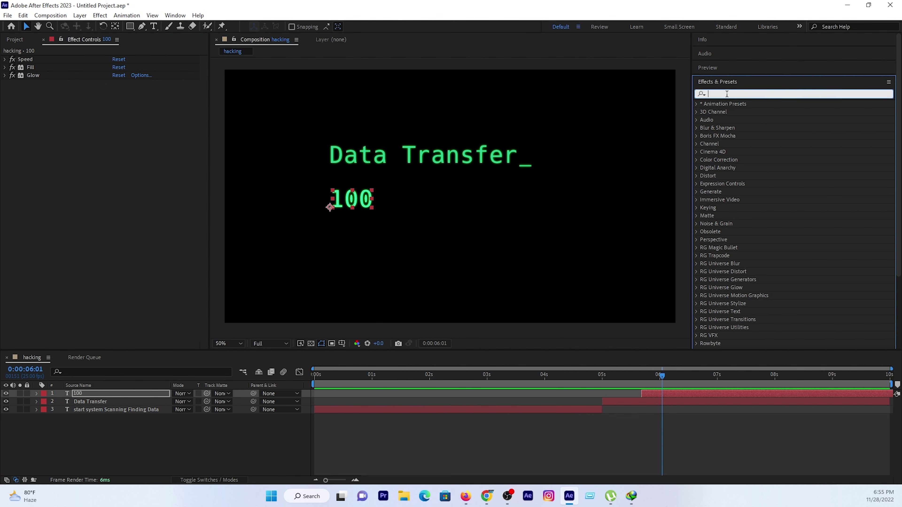
{"action": "type", "text": "slider"}
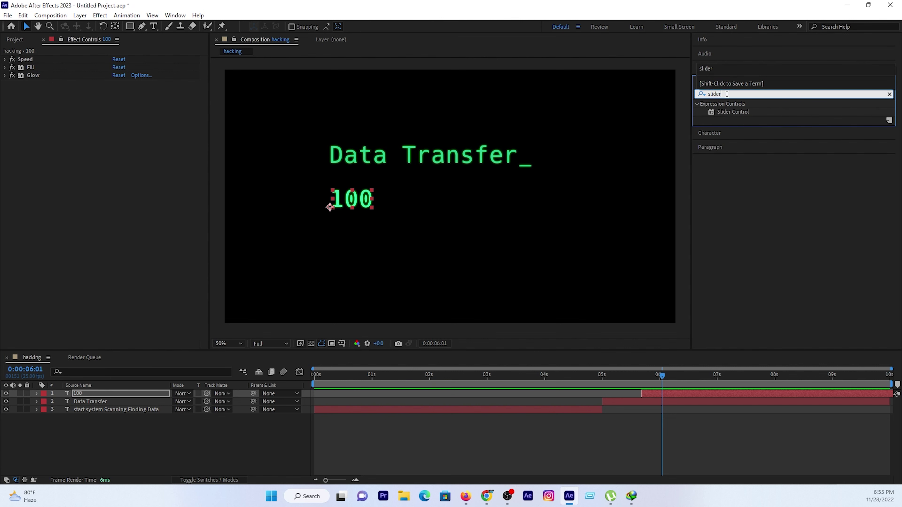
{"action": "double_click", "coordinate": [730, 111]}
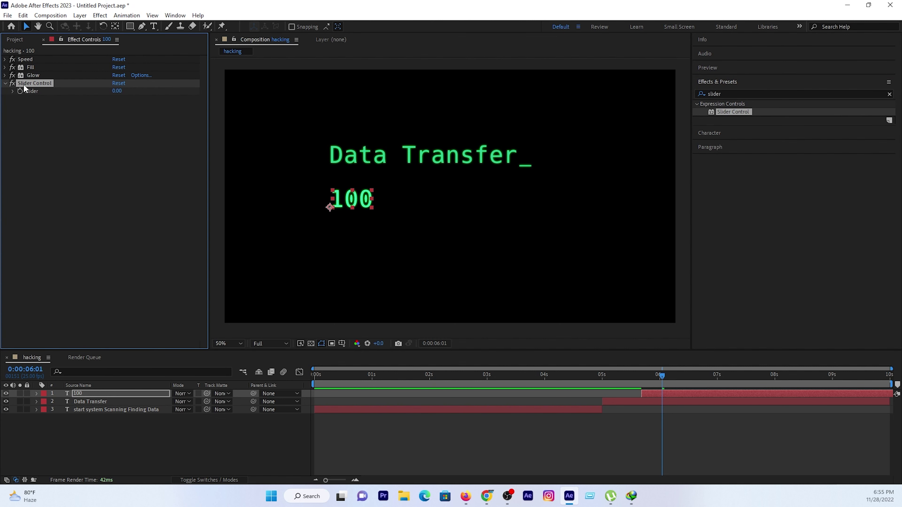
{"action": "left_click", "coordinate": [5, 84]}
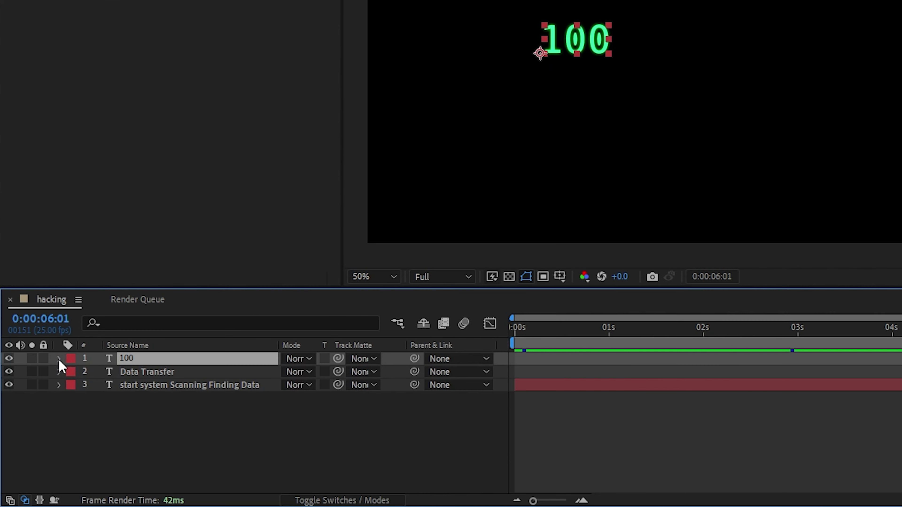
Expand the 100 layer to show Source Text and the Slider Control's Slider property
{"action": "left_click", "coordinate": [36, 393]}
{"action": "left_click", "coordinate": [89, 373]}
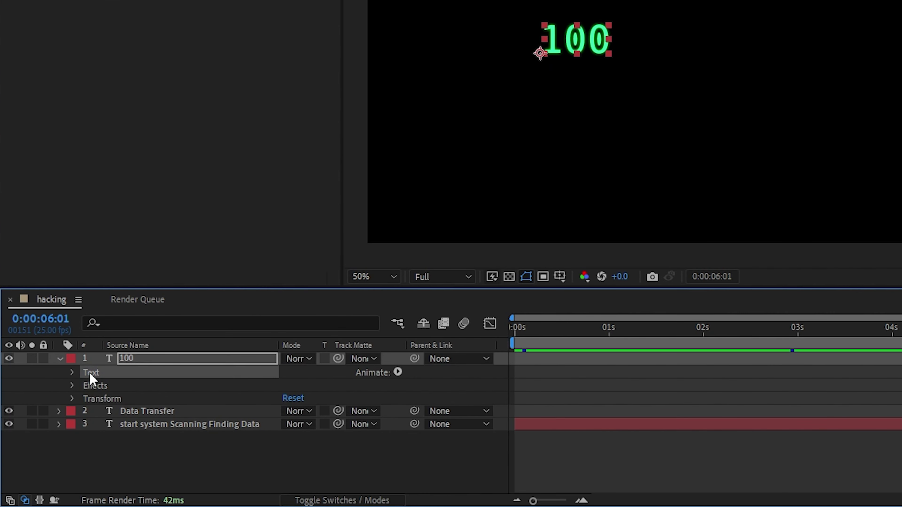
{"action": "left_click", "coordinate": [71, 372]}
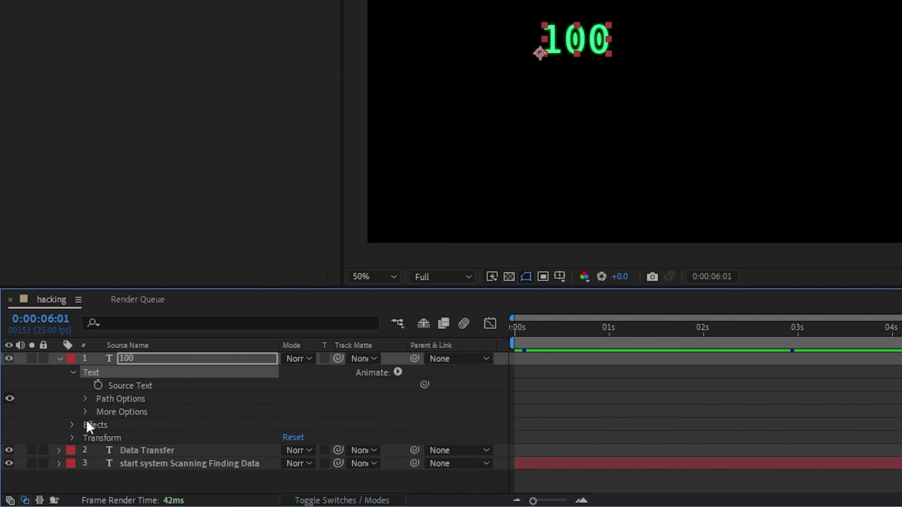
{"action": "left_click", "coordinate": [72, 425]}
{"action": "scroll", "coordinate": [107, 437], "scroll_direction": "down", "scroll_amount": 1}
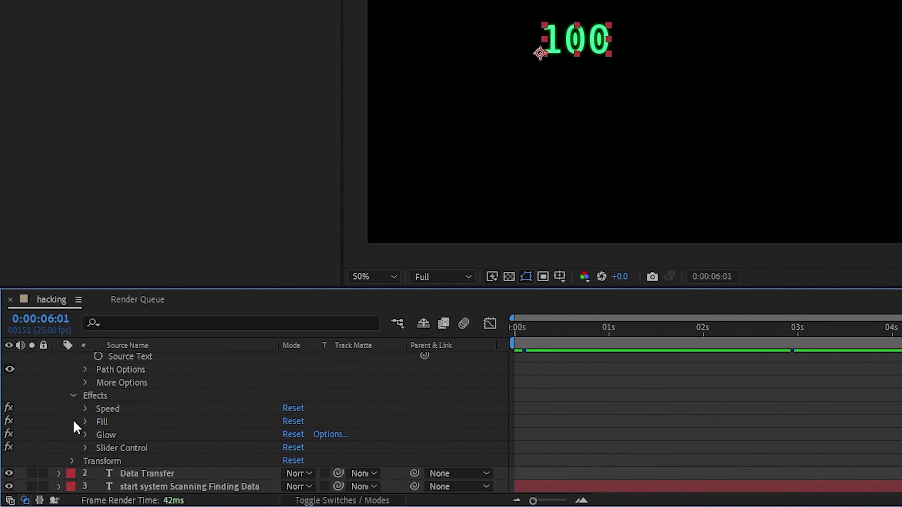
{"action": "left_click", "coordinate": [114, 445]}
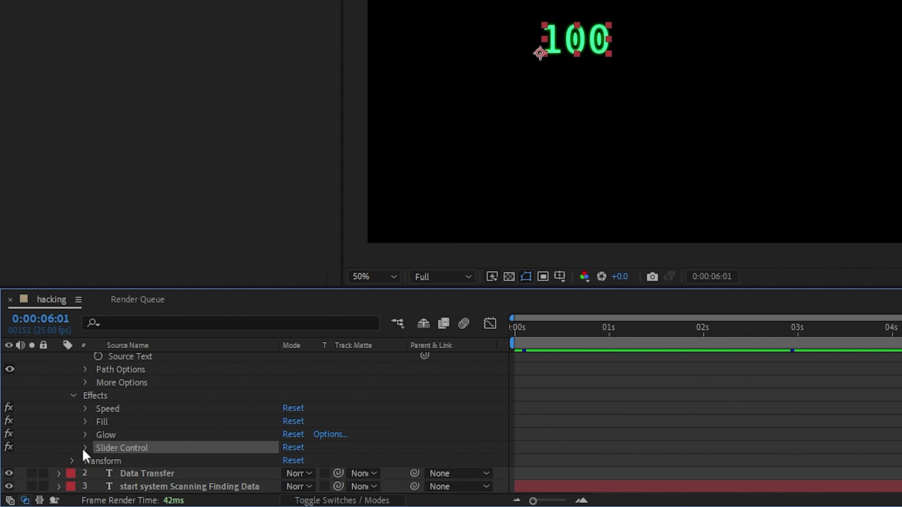
{"action": "left_click", "coordinate": [85, 448]}
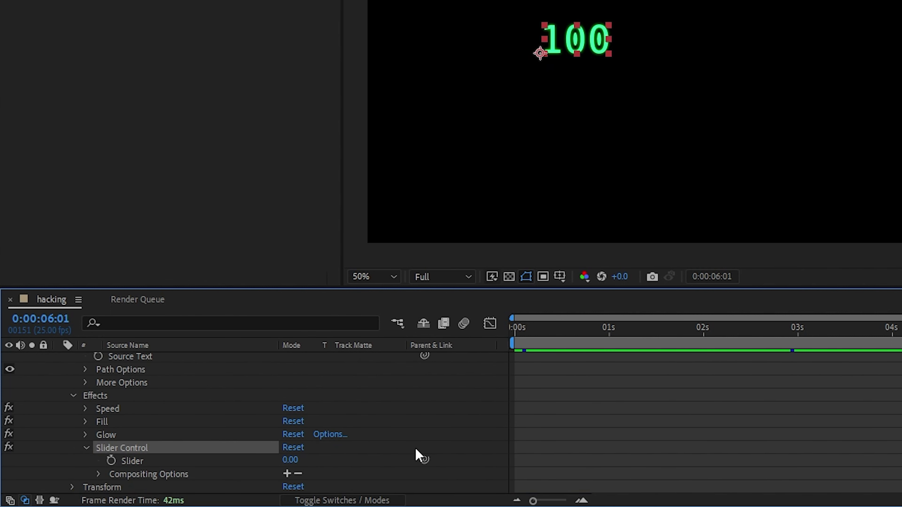
{"action": "scroll", "coordinate": [406, 454], "scroll_direction": "up", "scroll_amount": 1}
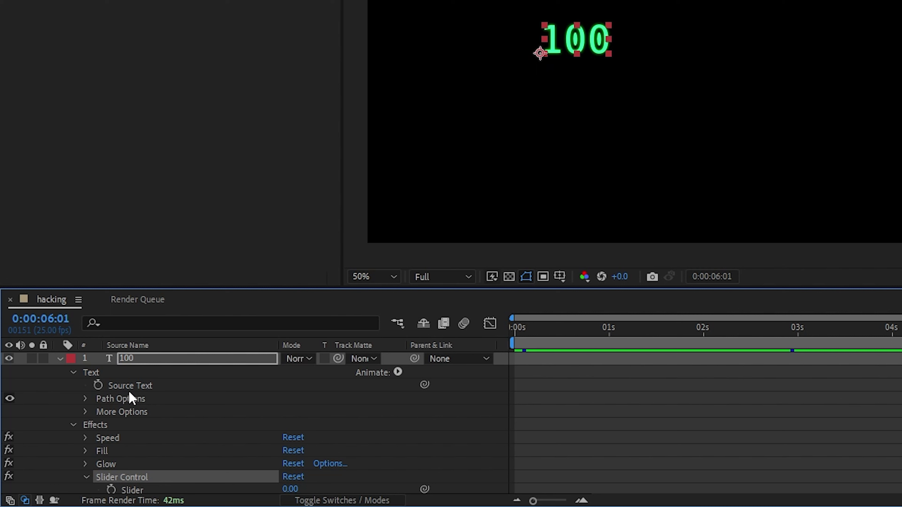
Add a Source Text expression pick-whipped to effect("Slider Control")("Slider")
{"action": "left_click", "coordinate": [98, 387], "text": "alt"}
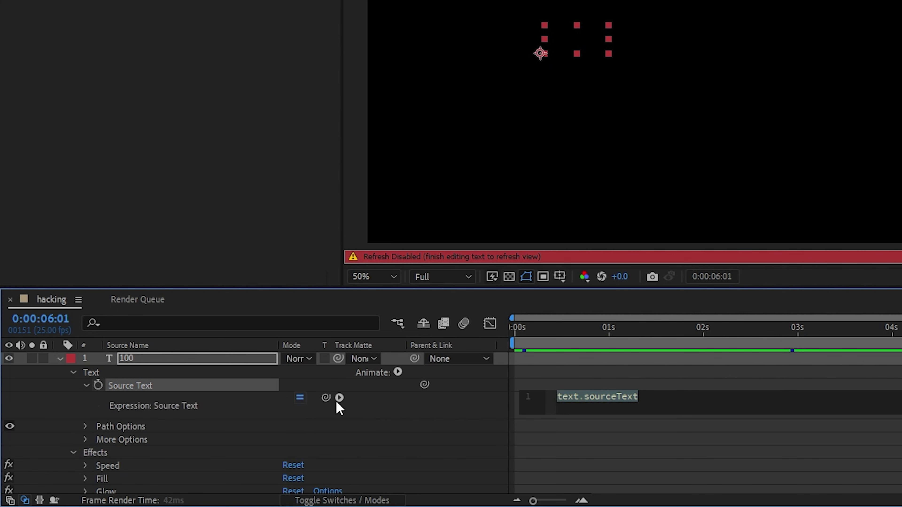
{"action": "mouse_move", "coordinate": [326, 398]}
{"action": "left_mouse_down"}
{"action": "mouse_move", "coordinate": [217, 456]}
{"action": "mouse_move", "coordinate": [141, 455]}
{"action": "left_mouse_up"}
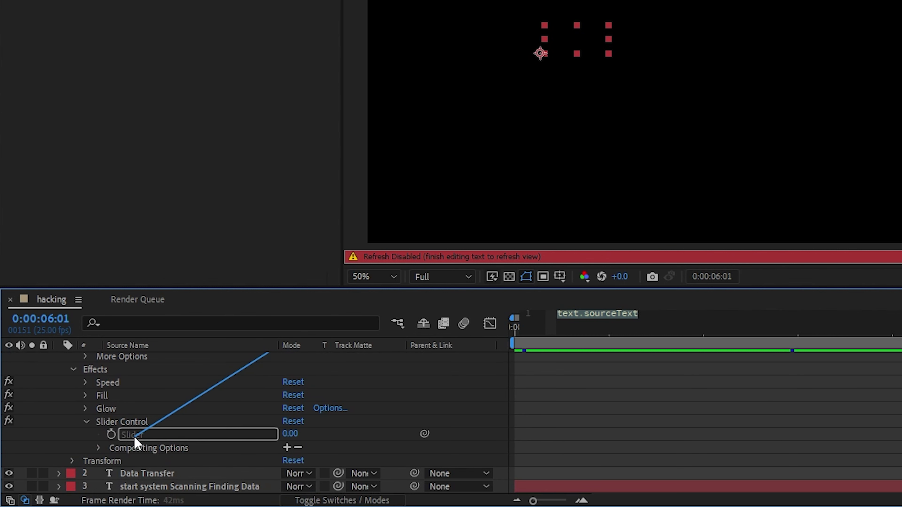
{"action": "left_click_drag", "start_coordinate": [141, 455], "coordinate": [135, 436]}
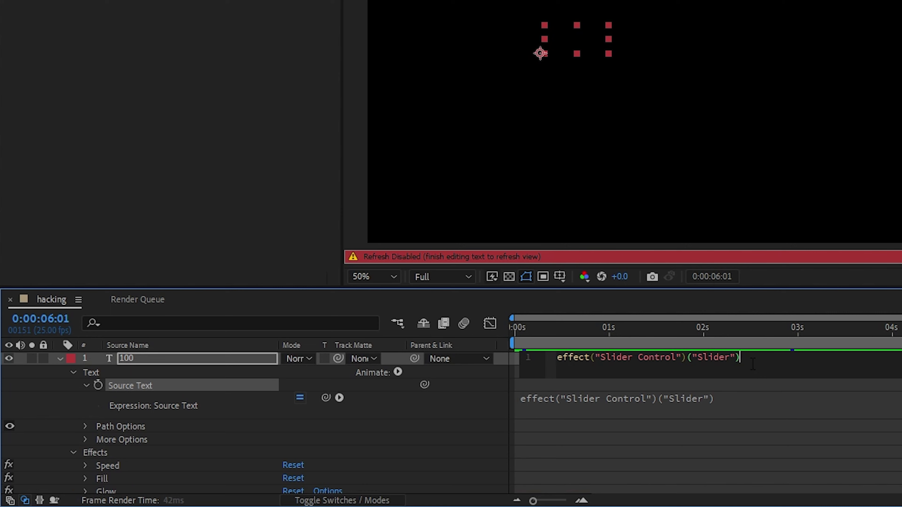
{"action": "key", "text": "ctrl+a"}
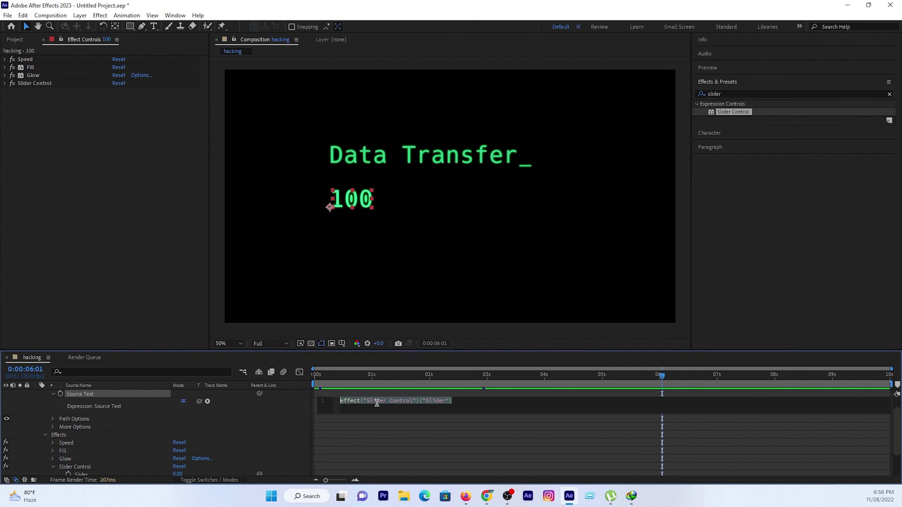
Paste the Math.round percentage expression and keyframe the Slider from 0 to 100
{"action": "type", "text": "Math.round(effect(\"Slider Control\")(\"Slider\"))+\"%\""}
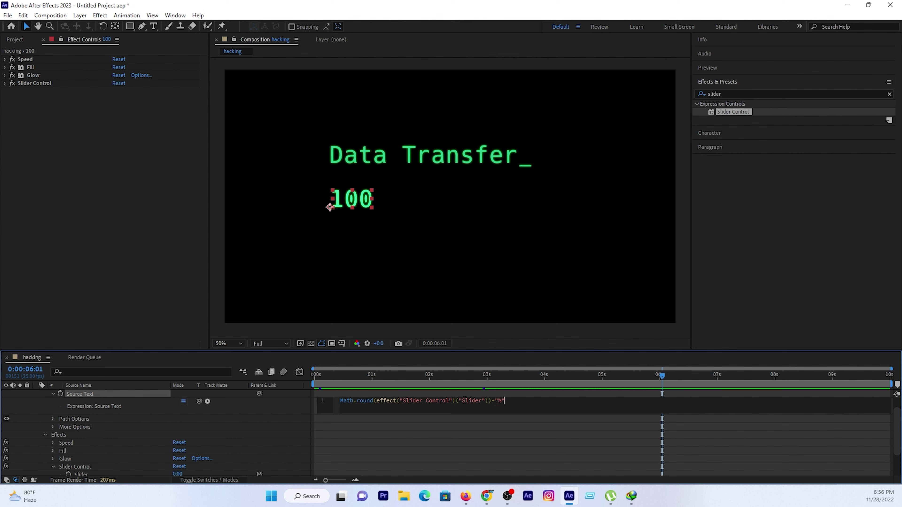
{"action": "left_click", "coordinate": [365, 382]}
{"action": "mouse_move", "coordinate": [601, 379]}
{"action": "left_mouse_down"}
{"action": "mouse_move", "coordinate": [664, 386]}
{"action": "mouse_move", "coordinate": [657, 389]}
{"action": "left_mouse_up"}
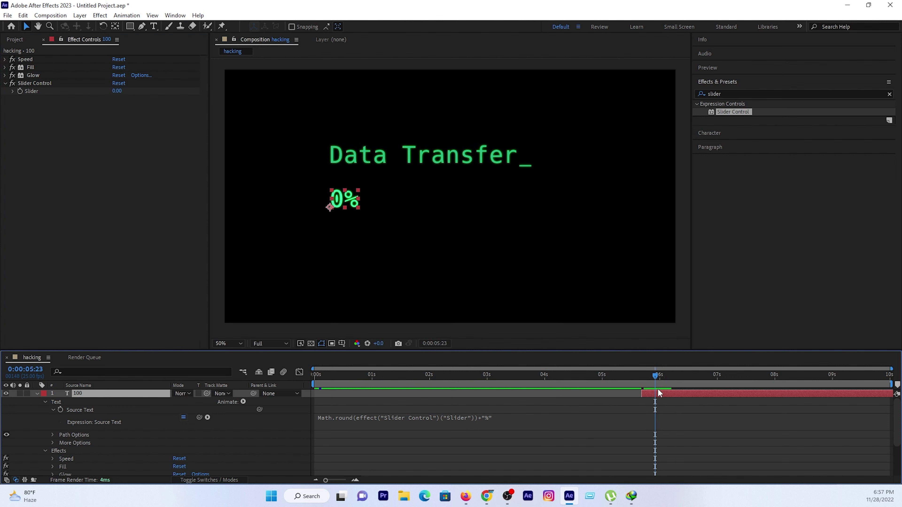
{"action": "left_click", "coordinate": [20, 91]}
{"action": "key", "text": "u"}
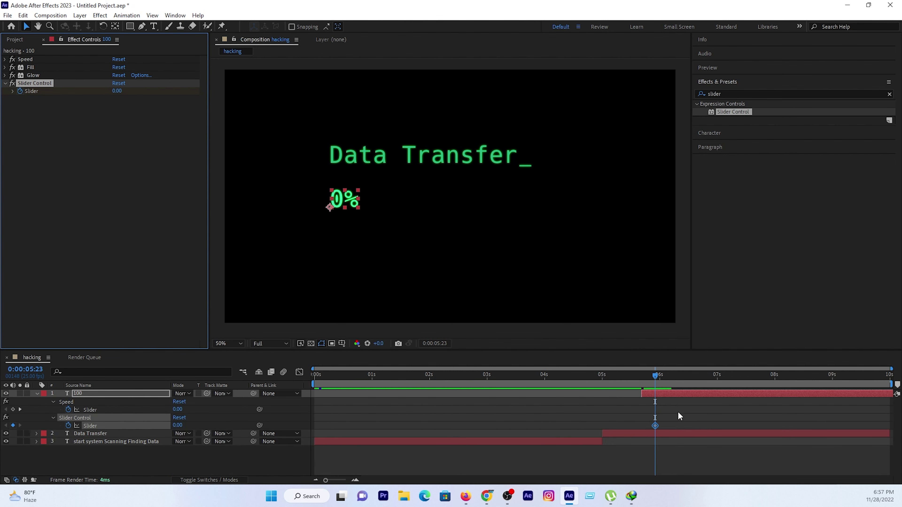
{"action": "left_click", "coordinate": [646, 430]}
{"action": "left_click_drag", "start_coordinate": [652, 426], "coordinate": [642, 426]}
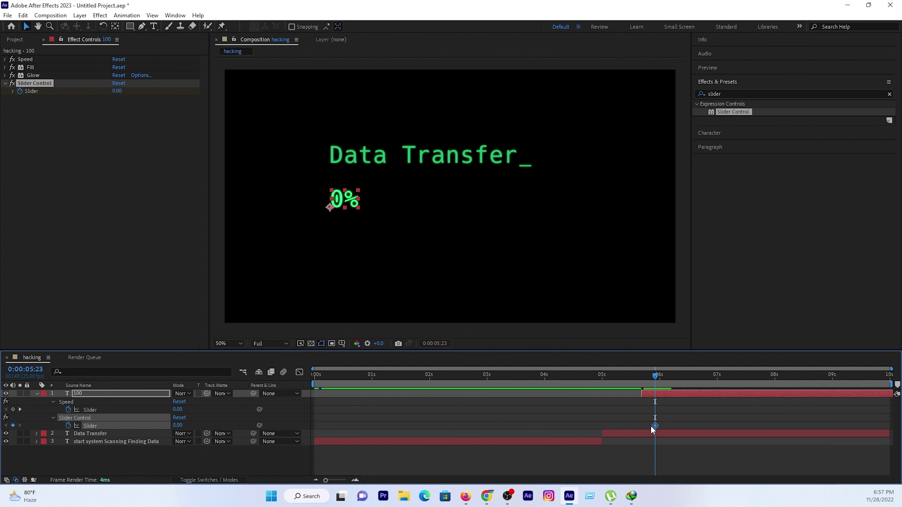
{"action": "left_click_drag", "start_coordinate": [663, 374], "coordinate": [718, 379]}
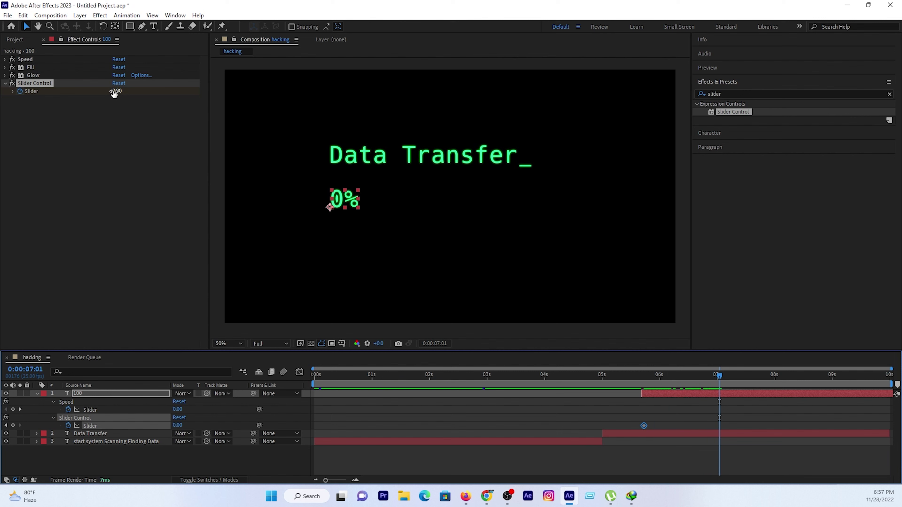
{"action": "left_click_drag", "start_coordinate": [113, 93], "coordinate": [167, 97]}
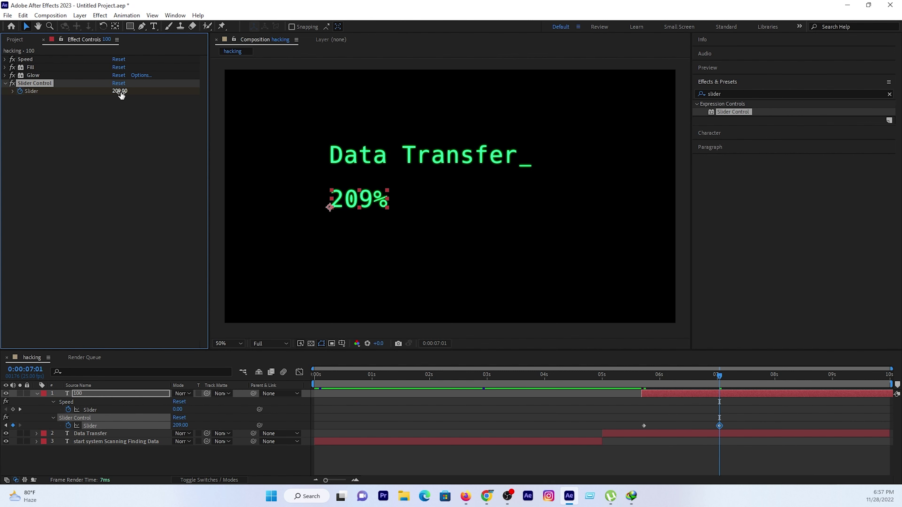
Apply easy ease (F9) to both Slider keyframes and preview the smoother count
{"action": "left_click", "coordinate": [644, 375]}
{"action": "left_click", "coordinate": [633, 375]}
{"action": "key", "text": "space"}
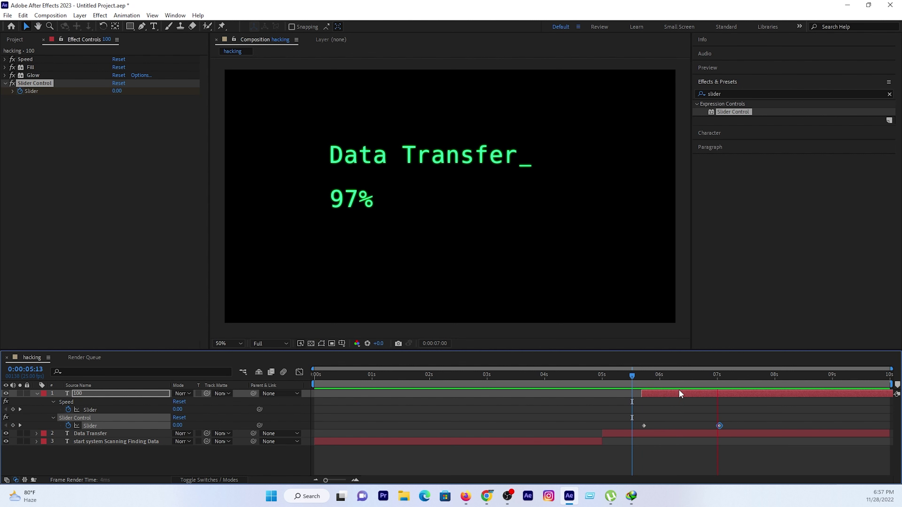
{"action": "key", "text": "space"}
{"action": "left_click_drag", "start_coordinate": [732, 419], "coordinate": [639, 429]}
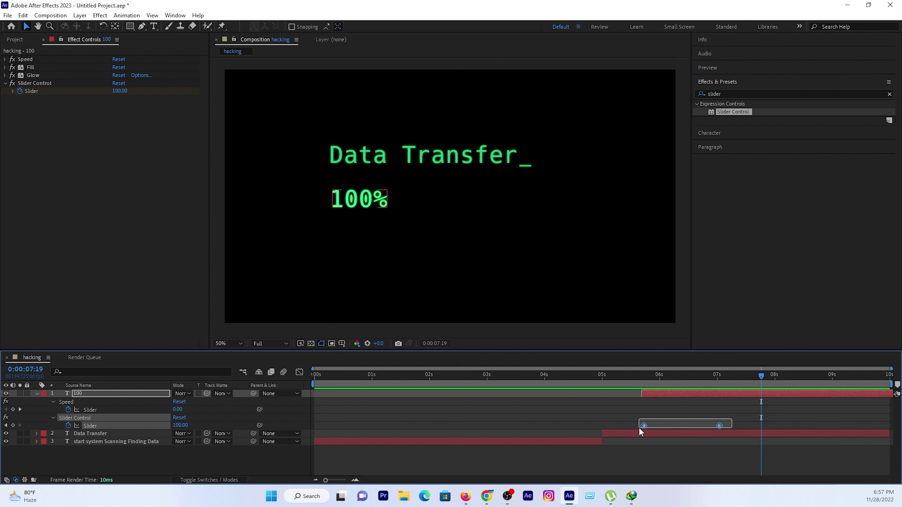
{"action": "key", "text": "F9"}
{"action": "left_click", "coordinate": [642, 377]}
{"action": "key", "text": "space"}
{"action": "key", "text": "space"}
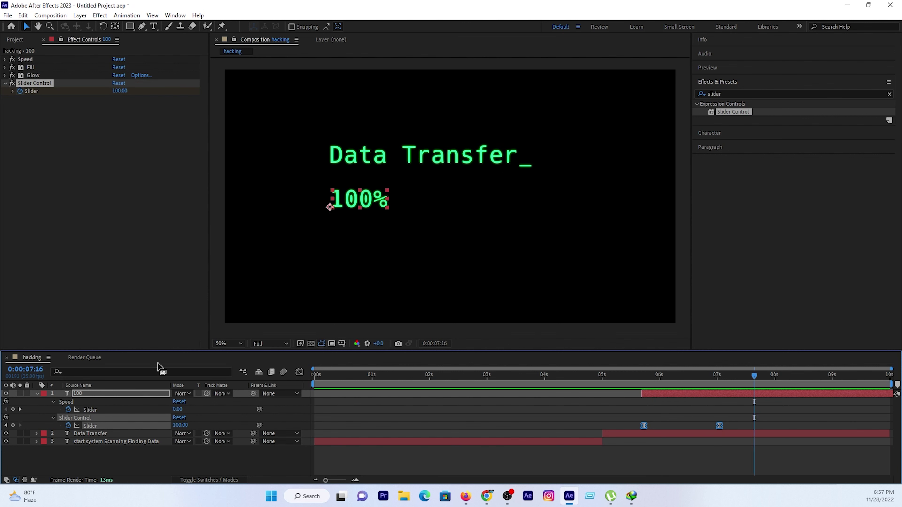
{"action": "key", "text": "ctrl+shift+a"}
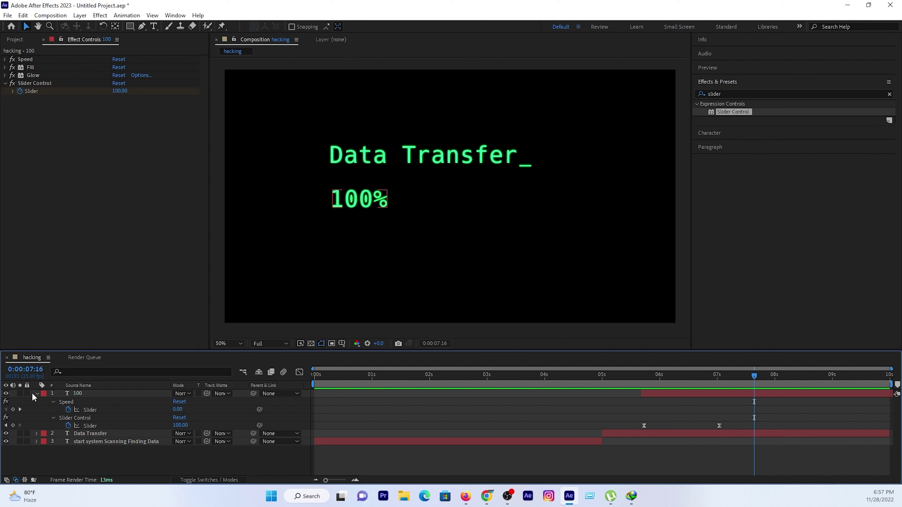
{"action": "left_click", "coordinate": [36, 394]}
{"action": "left_click", "coordinate": [95, 445]}
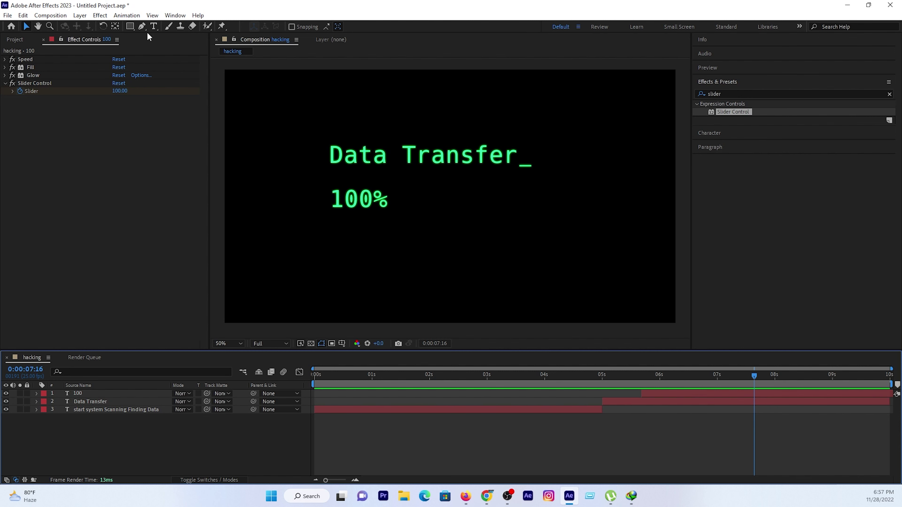
Draw a two-point horizontal Pen path beneath the counter
{"action": "left_click", "coordinate": [142, 28]}
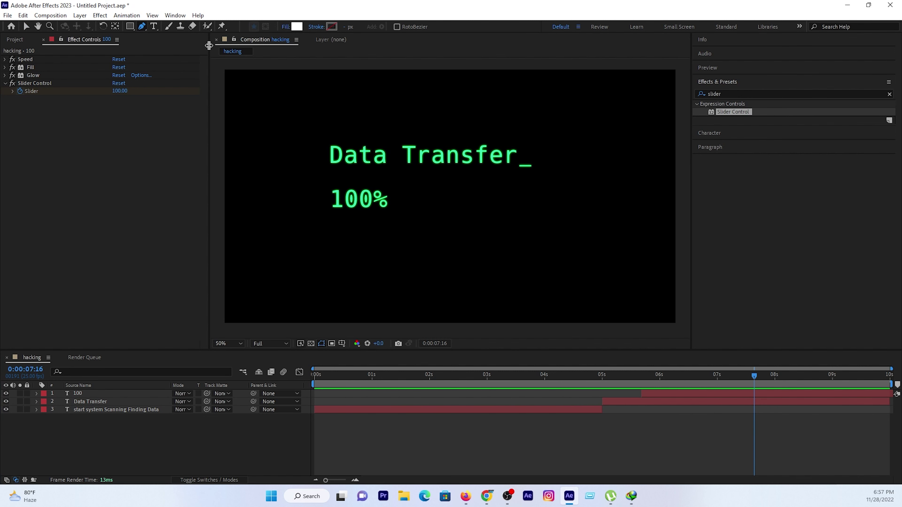
{"action": "left_click", "coordinate": [332, 229]}
{"action": "left_click", "coordinate": [567, 230]}
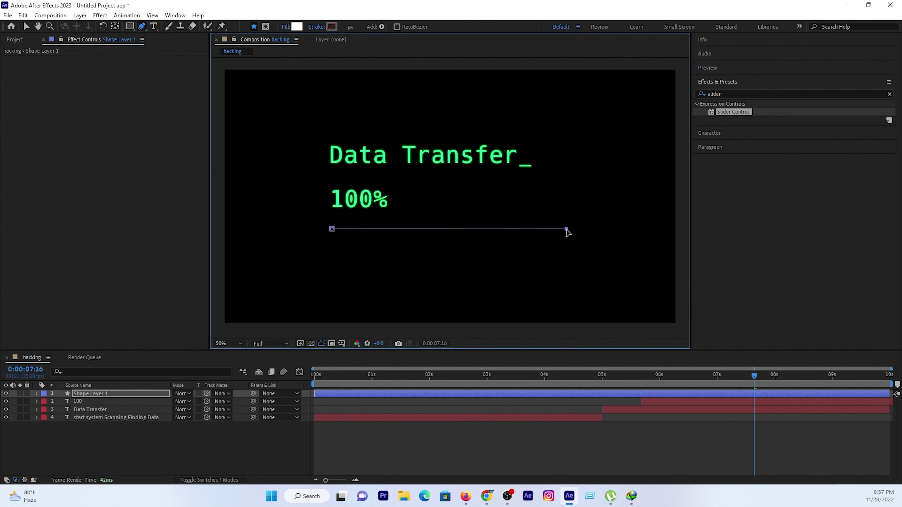
{"action": "left_click", "coordinate": [28, 28]}
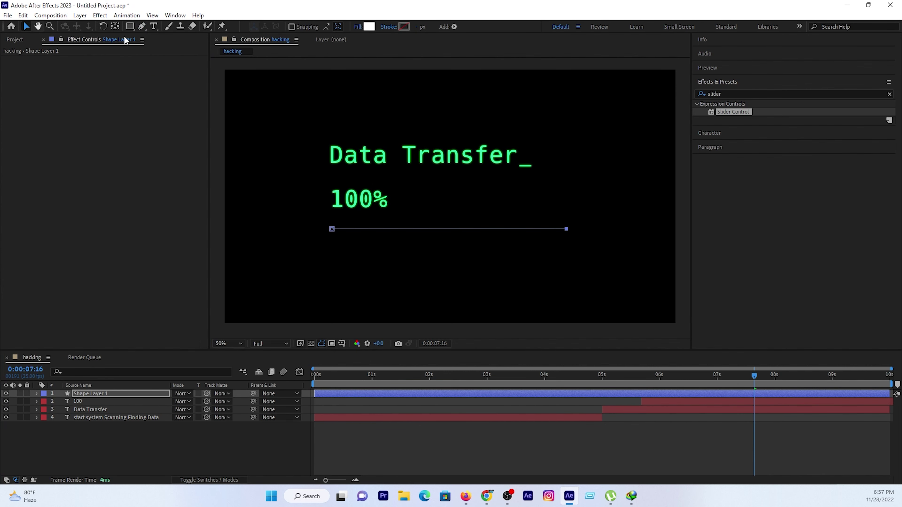
Give the shape no fill, a white stroke and a 41 px stroke width
{"action": "left_click", "coordinate": [358, 27]}
{"action": "left_click", "coordinate": [514, 235]}
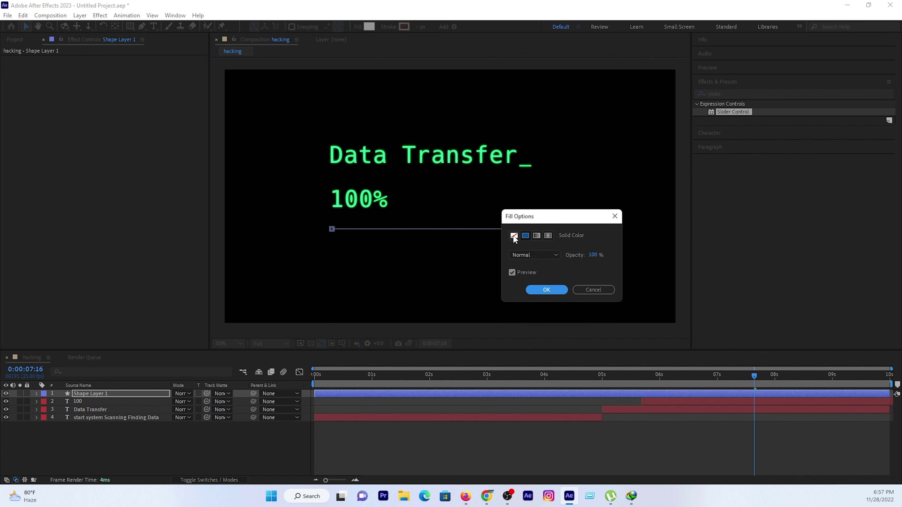
{"action": "left_click", "coordinate": [546, 290]}
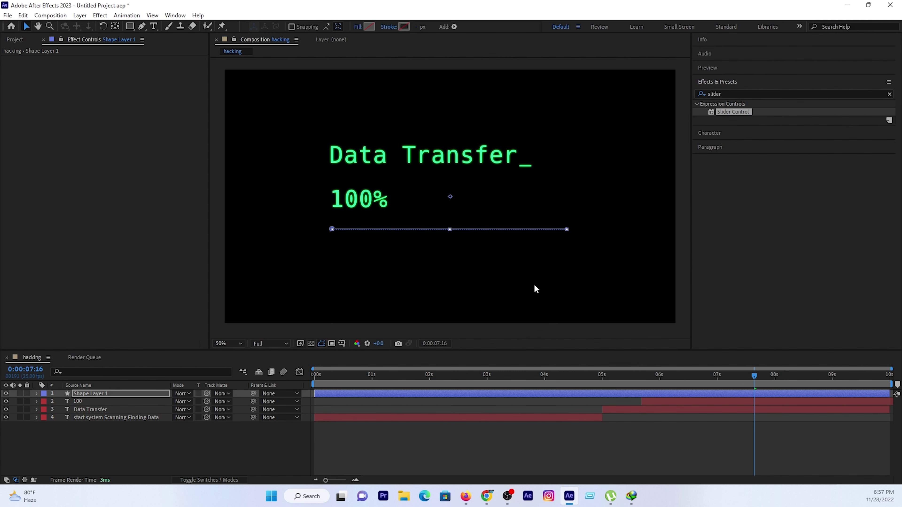
{"action": "left_click", "coordinate": [405, 28]}
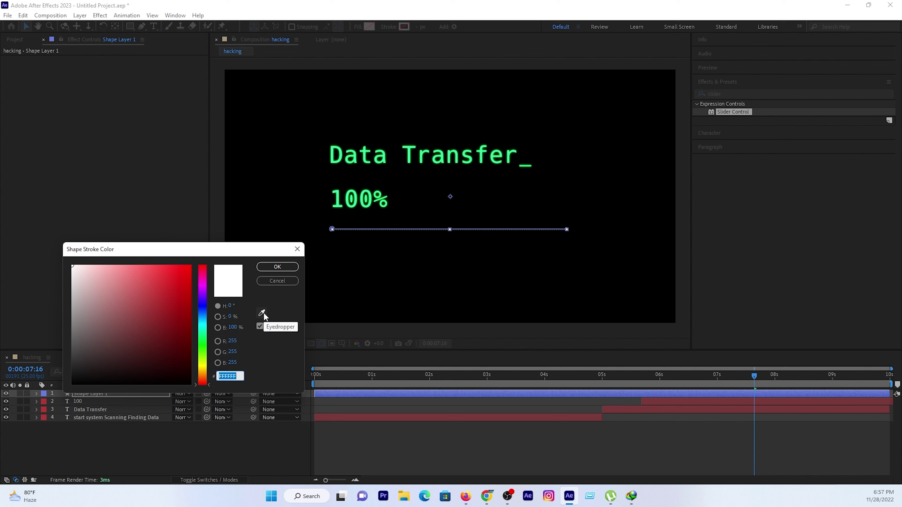
{"action": "left_click", "coordinate": [270, 266]}
{"action": "left_click", "coordinate": [95, 395]}
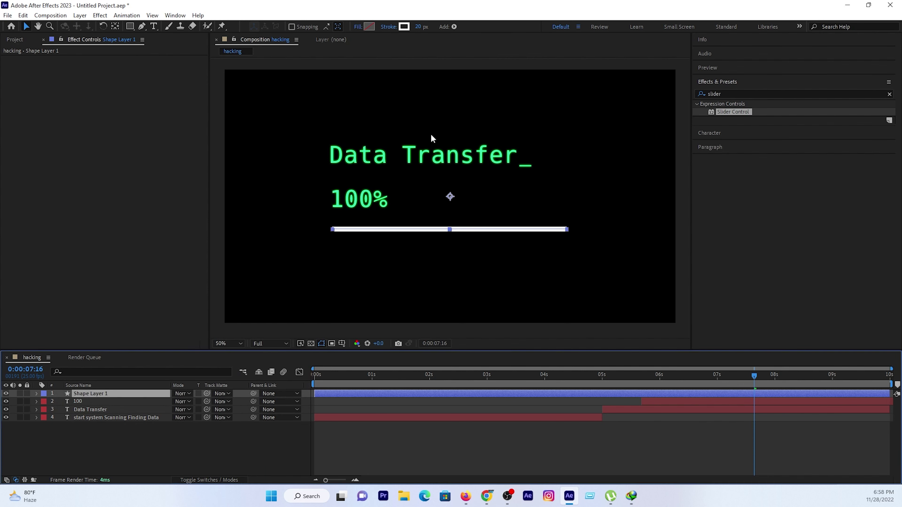
{"action": "left_click_drag", "start_coordinate": [418, 26], "coordinate": [420, 22]}
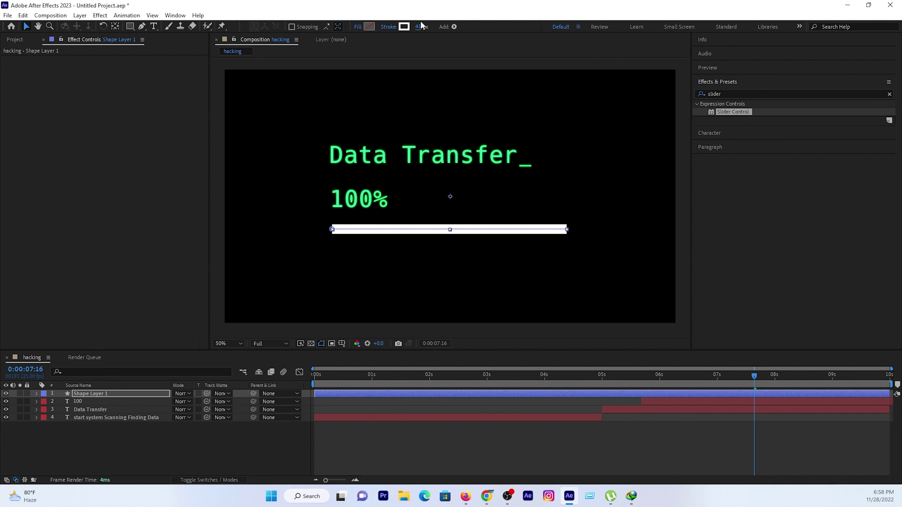
{"action": "left_click", "coordinate": [100, 395]}
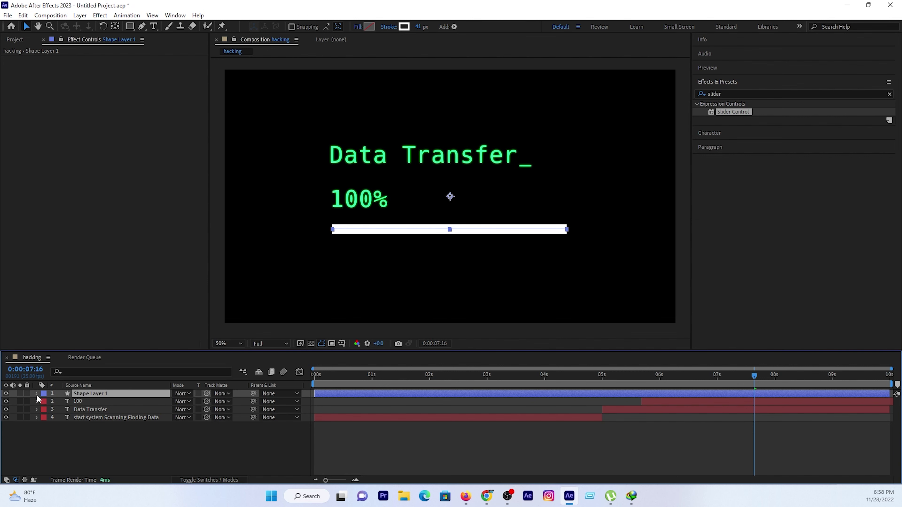
Add Trim Paths to the shape layer and set its End to 0%
{"action": "left_click", "coordinate": [36, 394]}
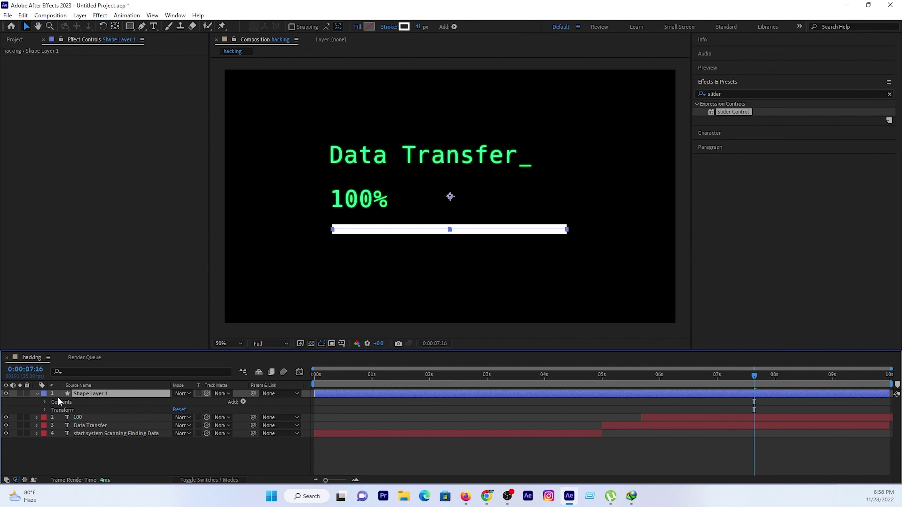
{"action": "left_click", "coordinate": [243, 402]}
{"action": "left_click", "coordinate": [272, 350]}
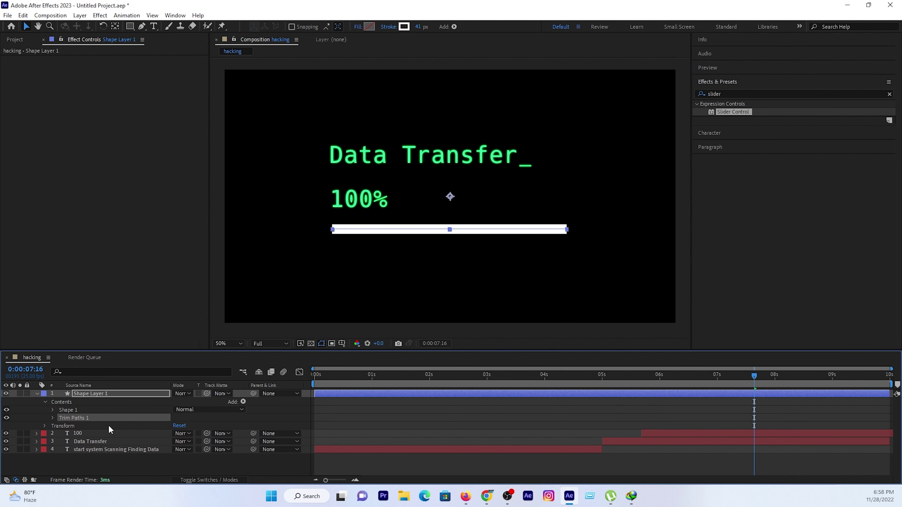
{"action": "left_click", "coordinate": [52, 417]}
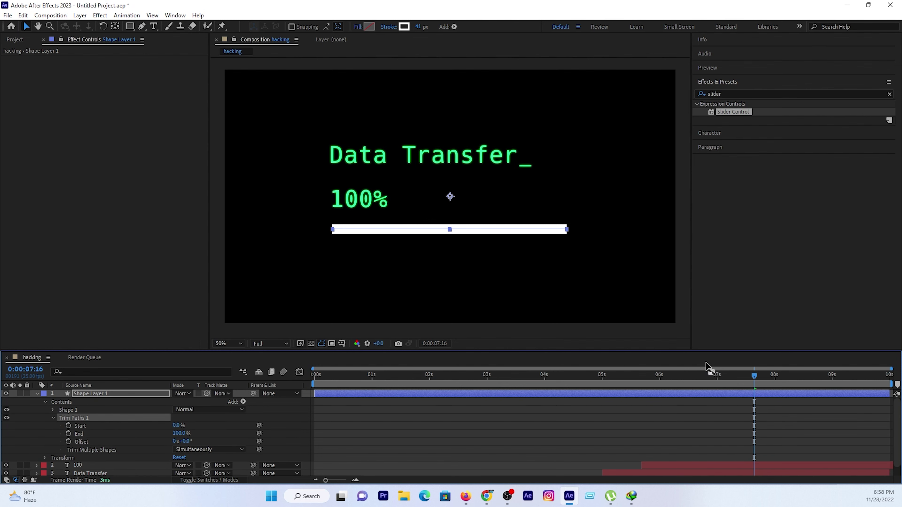
{"action": "left_click_drag", "start_coordinate": [634, 380], "coordinate": [750, 390]}
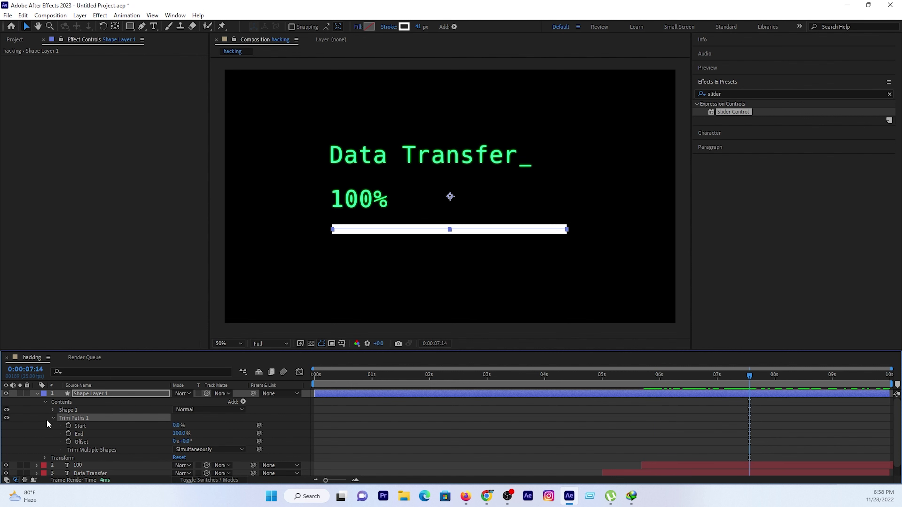
{"action": "mouse_move", "coordinate": [178, 434]}
{"action": "left_mouse_down"}
{"action": "mouse_move", "coordinate": [134, 432]}
{"action": "mouse_move", "coordinate": [189, 428]}
{"action": "left_mouse_up"}
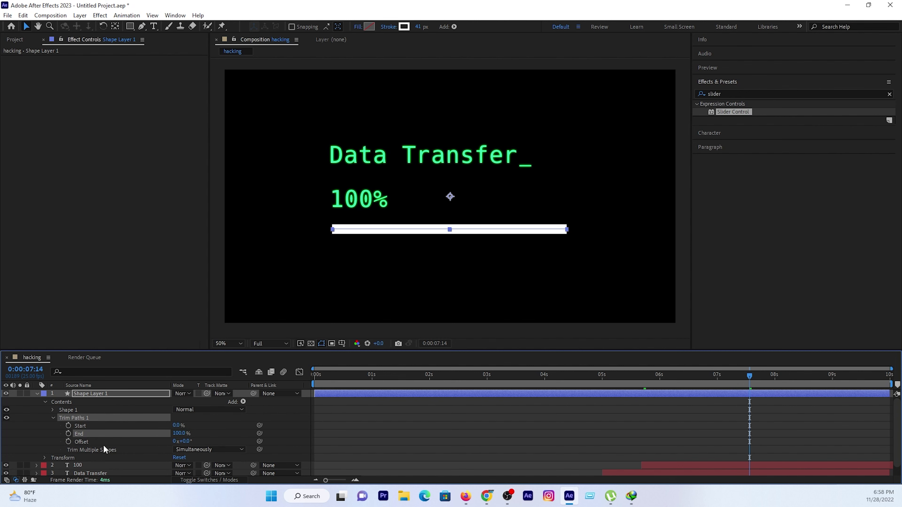
Pick-whip the trim End to the 100 layer's Slider and preview from 5:19
{"action": "left_click_drag", "start_coordinate": [125, 351], "coordinate": [121, 309]}
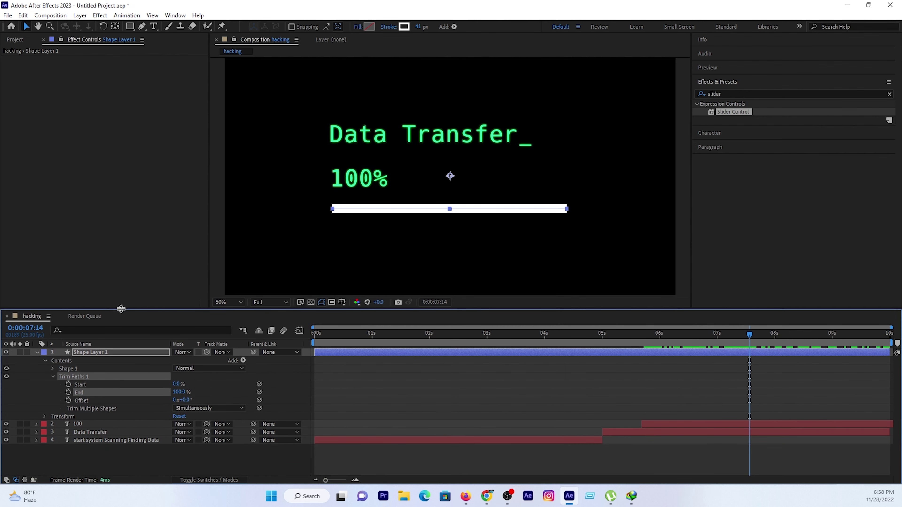
{"action": "left_click", "coordinate": [82, 424]}
{"action": "key", "text": "u"}
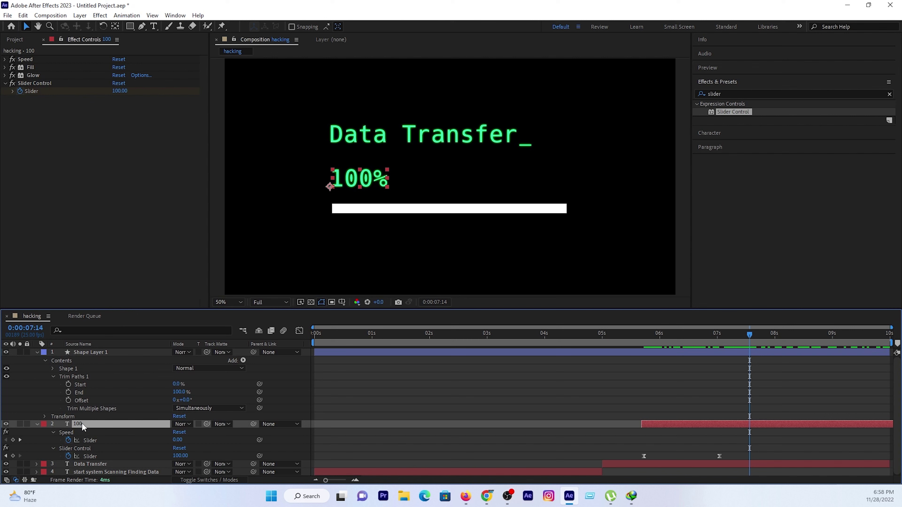
{"action": "left_click", "coordinate": [90, 457]}
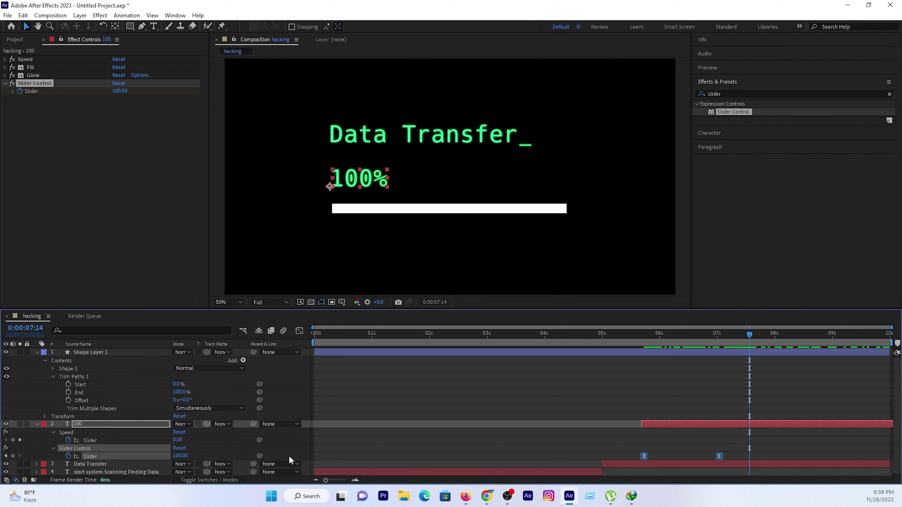
{"action": "left_click", "coordinate": [82, 391]}
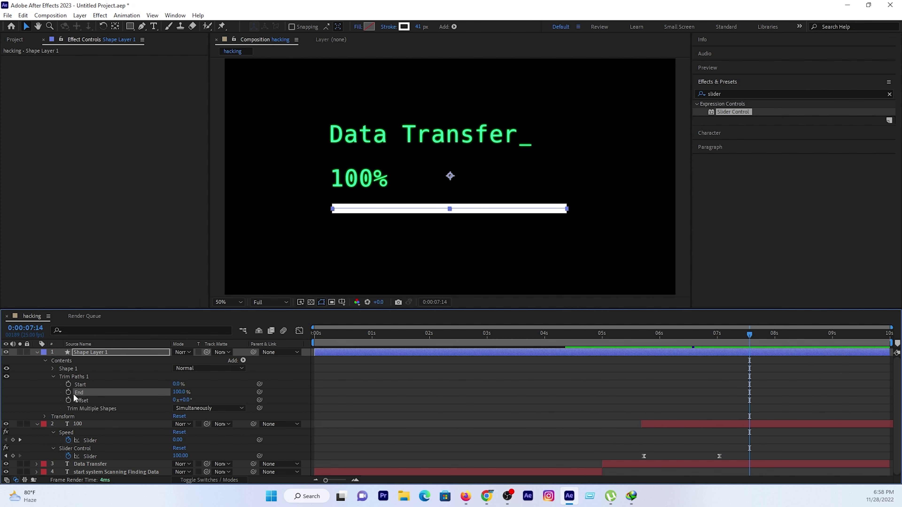
{"action": "left_click_drag", "start_coordinate": [260, 393], "coordinate": [227, 403]}
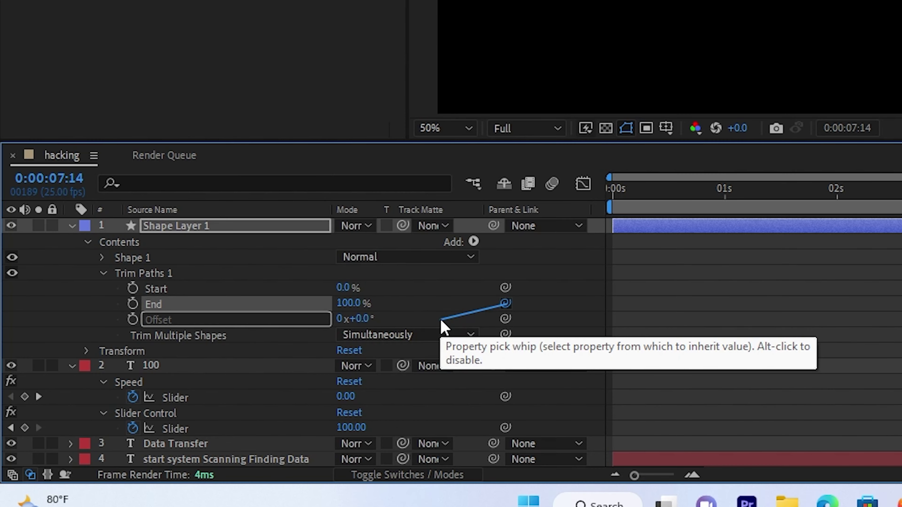
{"action": "left_click_drag", "start_coordinate": [441, 322], "coordinate": [174, 430]}
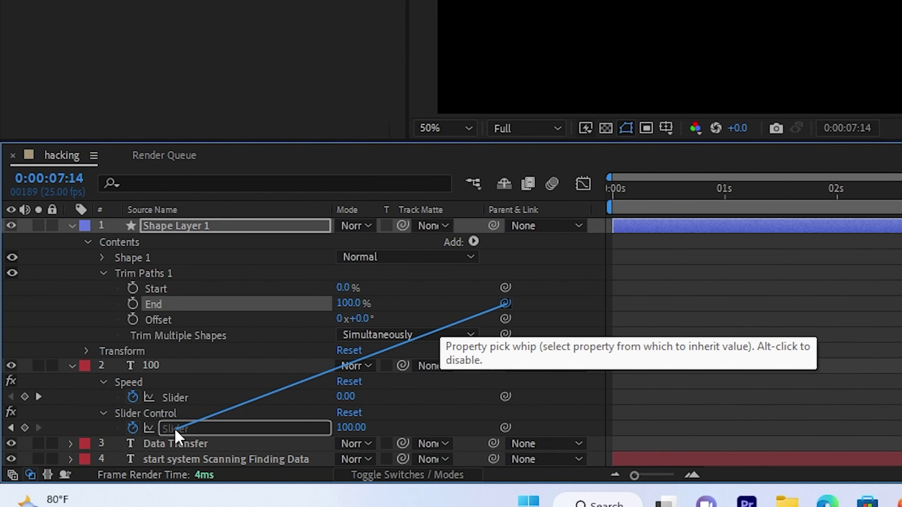
{"action": "mouse_move", "coordinate": [174, 430]}
{"action": "left_mouse_down"}
{"action": "mouse_move", "coordinate": [233, 423]}
{"action": "mouse_move", "coordinate": [184, 432]}
{"action": "left_mouse_up"}
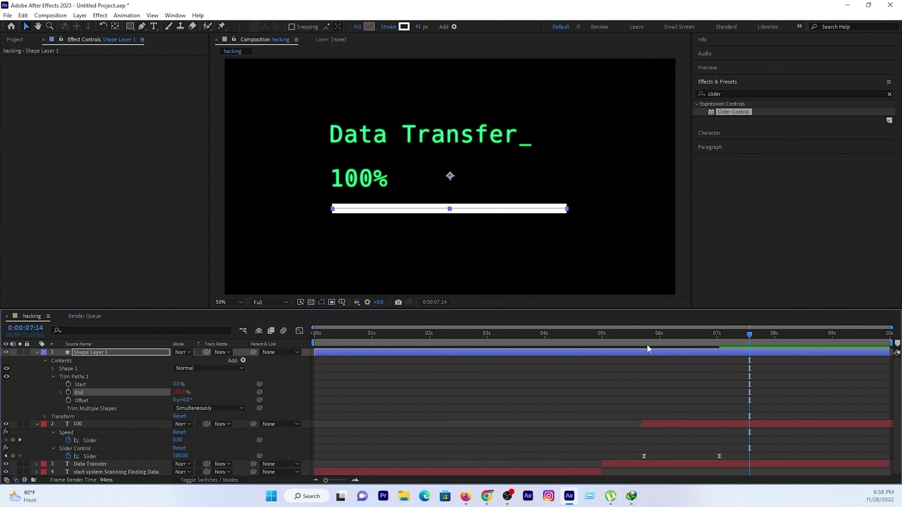
{"action": "left_click", "coordinate": [646, 338]}
{"action": "key", "text": "space"}
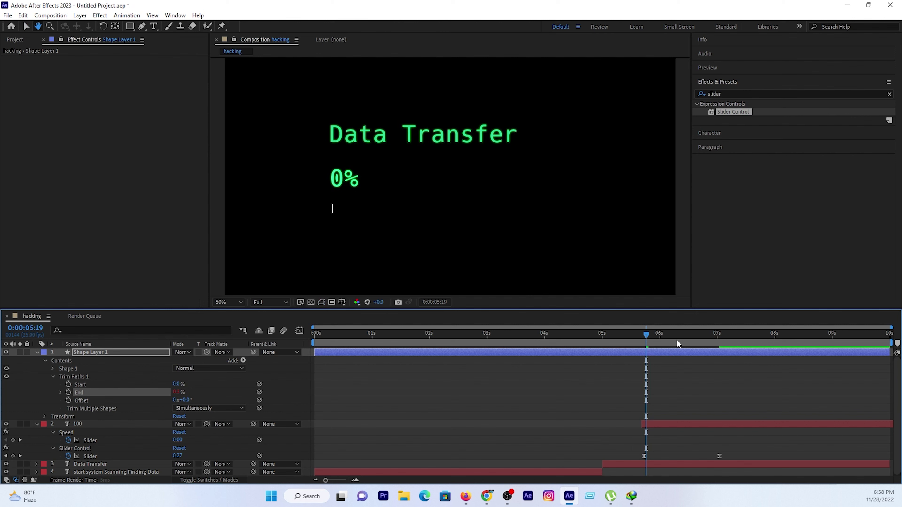
{"action": "key", "text": "space"}
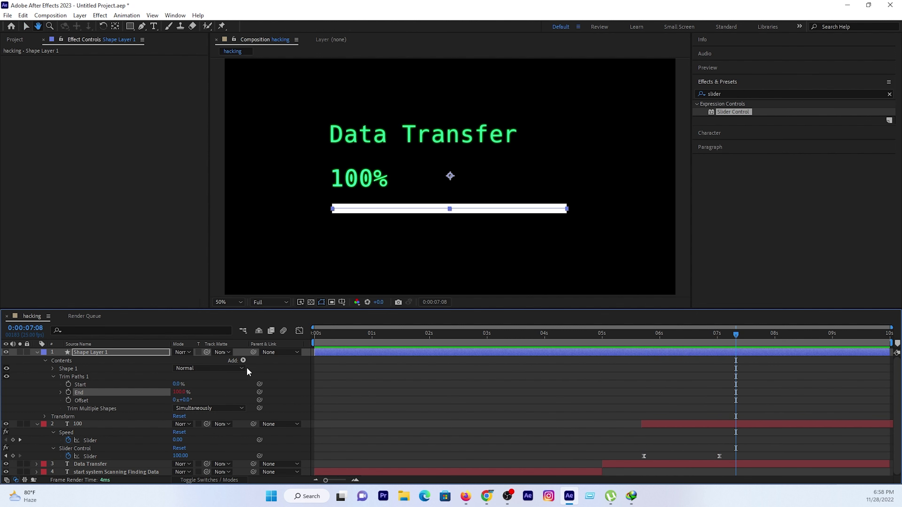
Copy the percentage counter's Speed, Fill and Glow effects
{"action": "left_click", "coordinate": [646, 341]}
{"action": "key", "text": "space"}
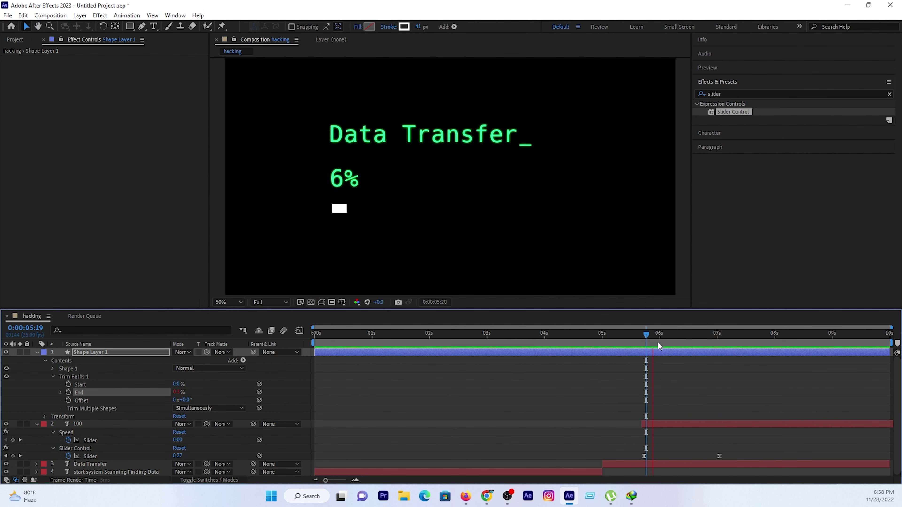
{"action": "key", "text": "space"}
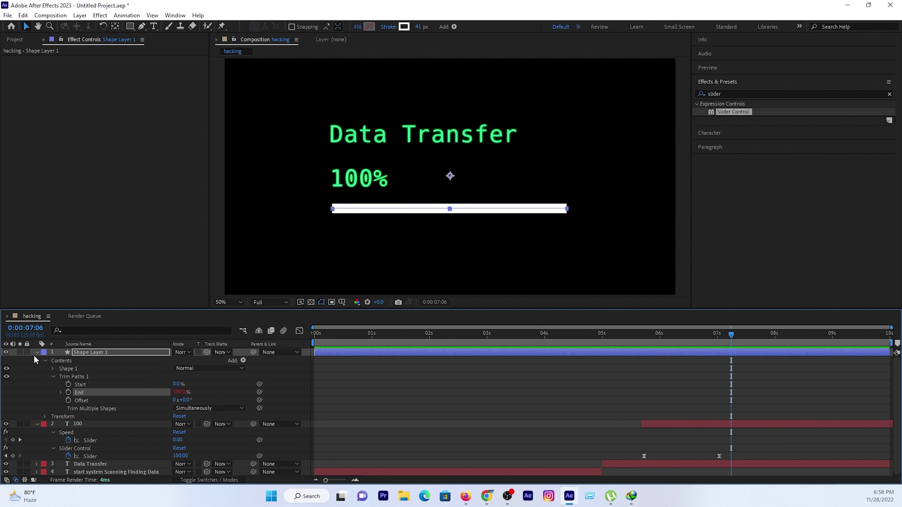
{"action": "left_click", "coordinate": [37, 352]}
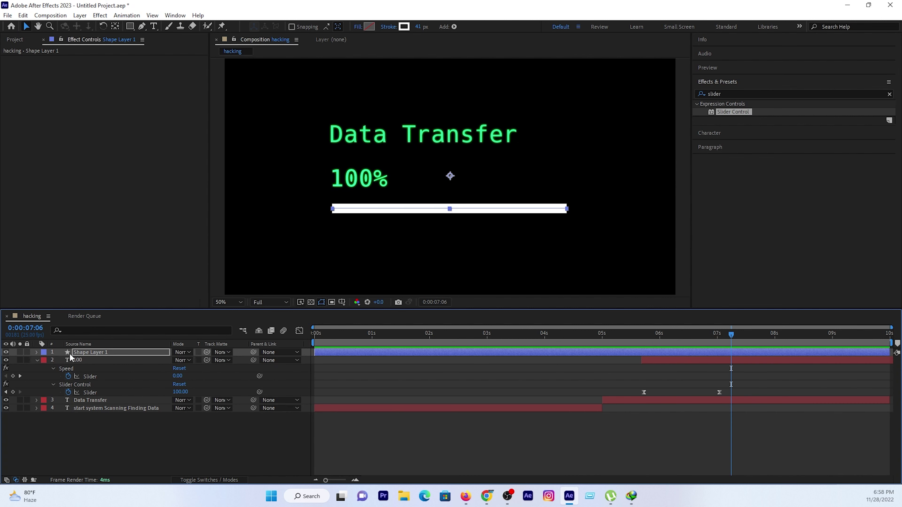
{"action": "left_click", "coordinate": [85, 360]}
{"action": "left_click", "coordinate": [29, 76]}
{"action": "left_click", "coordinate": [30, 68], "text": "ctrl"}
{"action": "left_click", "coordinate": [26, 59], "text": "ctrl"}
{"action": "right_click", "coordinate": [35, 75]}
{"action": "left_click", "coordinate": [58, 105]}
Paste the Speed, Fill and Glow effects onto the progress bar layer via Edit > Paste
{"action": "left_click", "coordinate": [91, 353]}
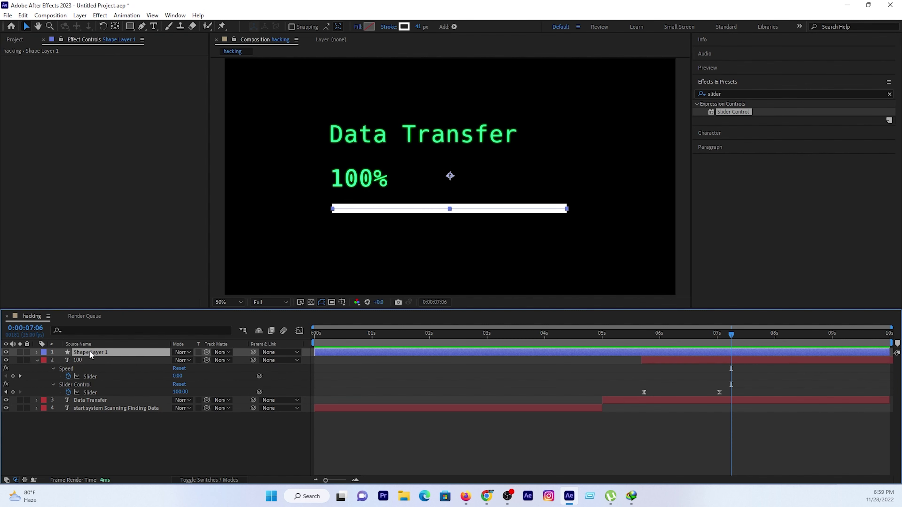
{"action": "right_click", "coordinate": [87, 192]}
{"action": "left_click", "coordinate": [55, 153]}
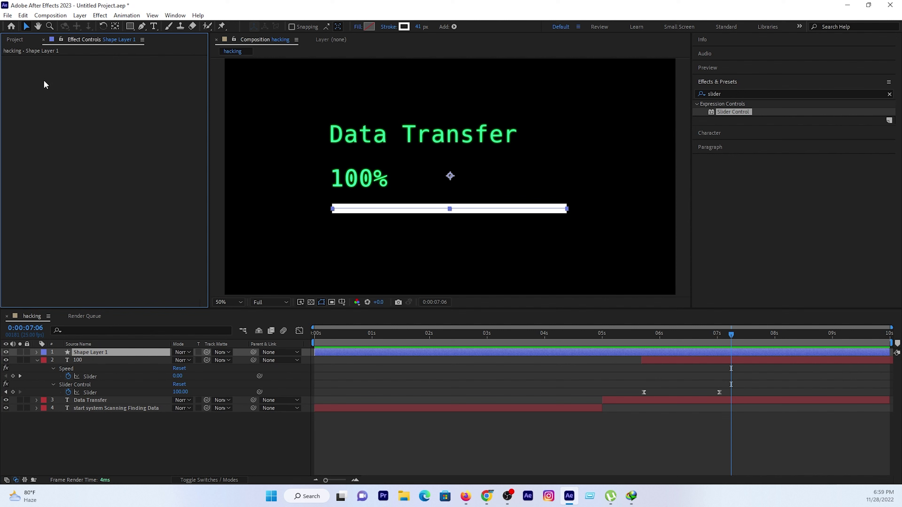
{"action": "left_click", "coordinate": [23, 15]}
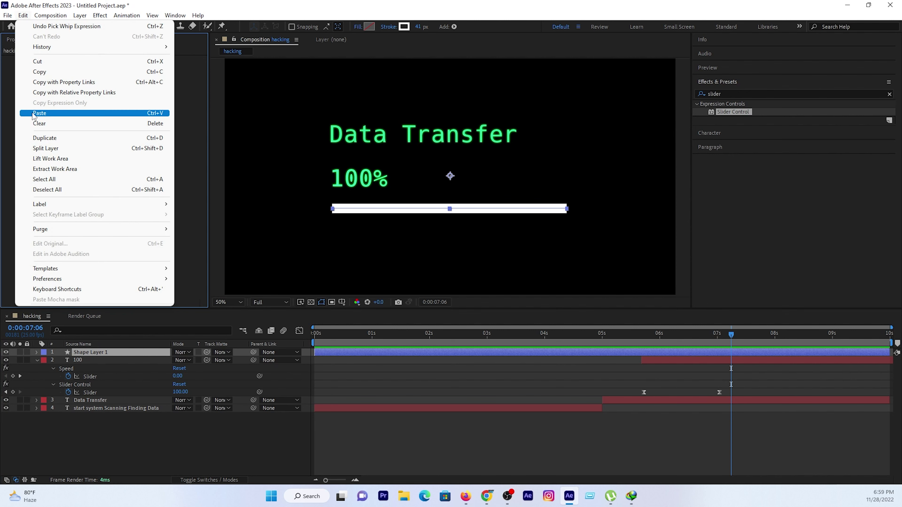
{"action": "left_click", "coordinate": [40, 113]}
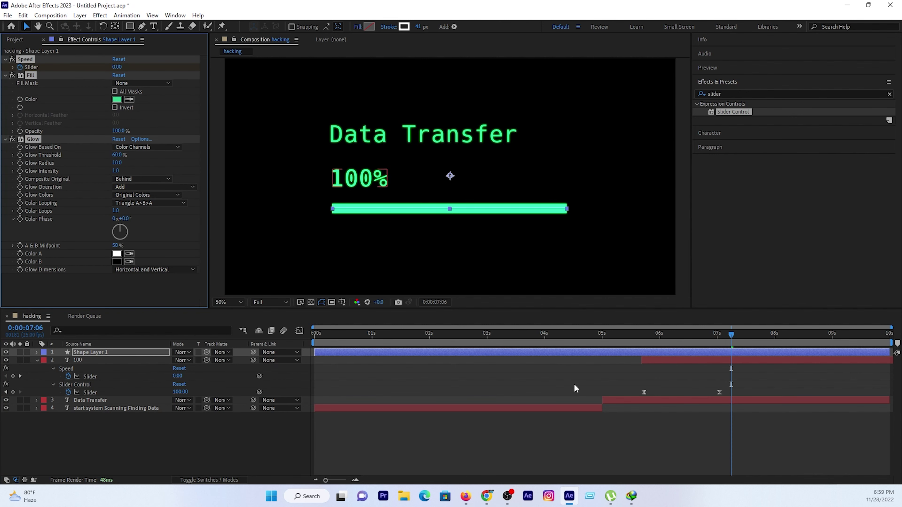
Preview the green bar filling alongside the counter from 5:18
{"action": "left_click", "coordinate": [644, 342]}
{"action": "key", "text": "space"}
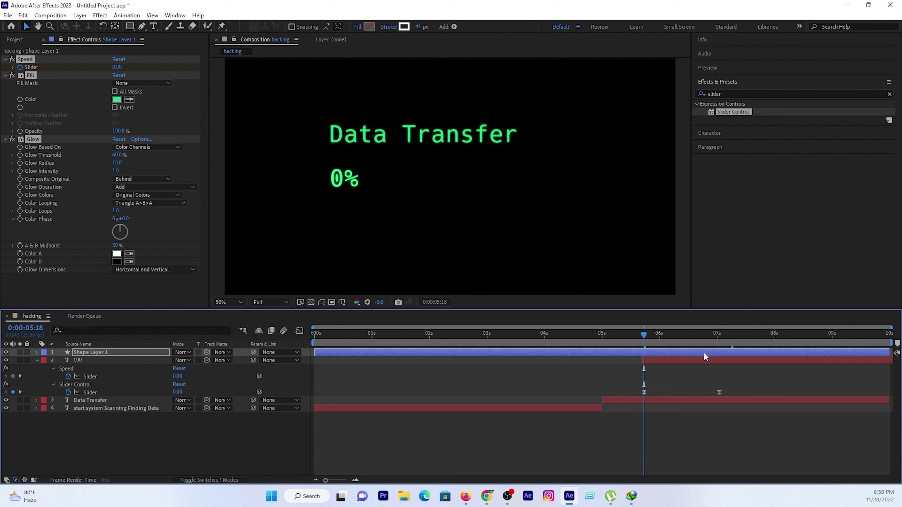
{"action": "key", "text": "space"}
{"action": "left_click_drag", "start_coordinate": [651, 348], "coordinate": [718, 348]}
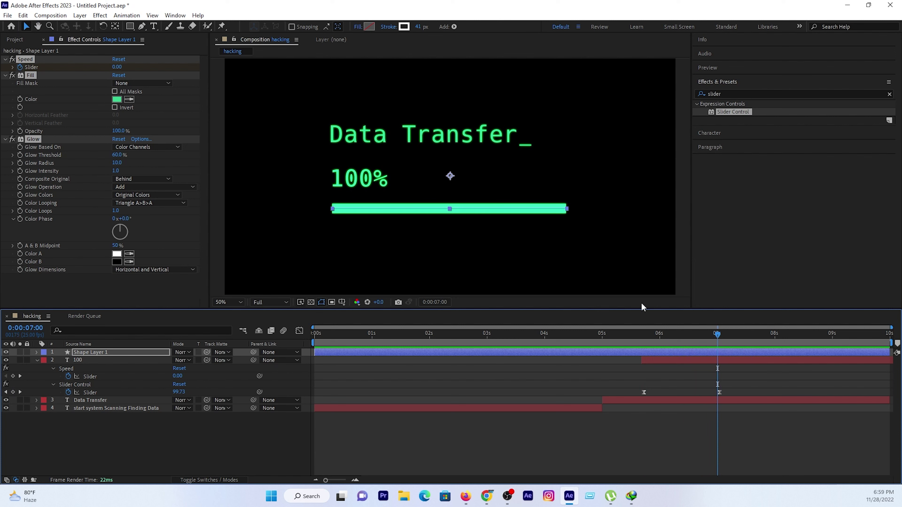
{"action": "left_click", "coordinate": [146, 360]}
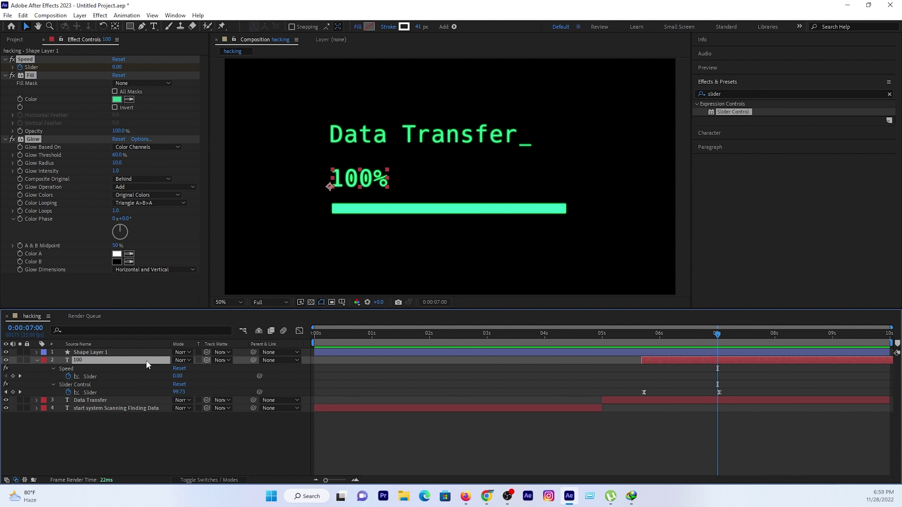
Move the Data Transfer layer to the top, duplicate it, and position the copy below the progress bar
{"action": "left_click", "coordinate": [136, 400]}
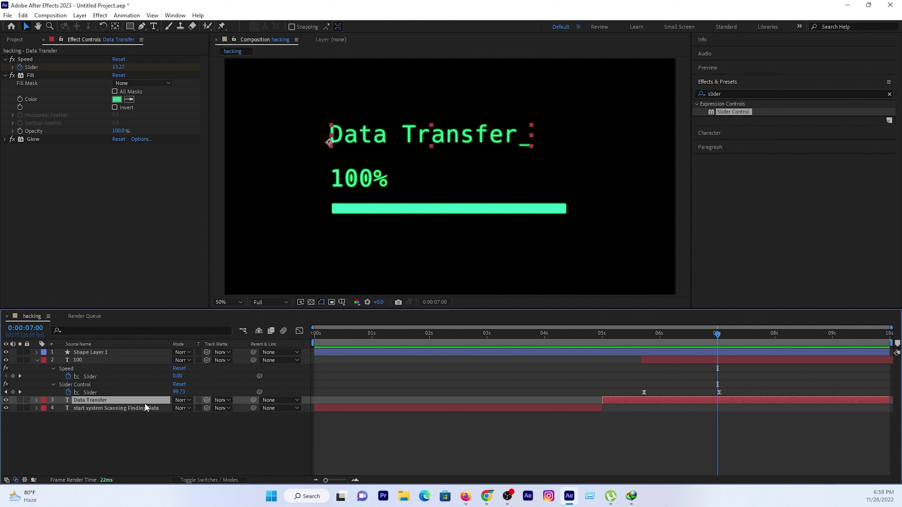
{"action": "left_click_drag", "start_coordinate": [143, 402], "coordinate": [148, 351]}
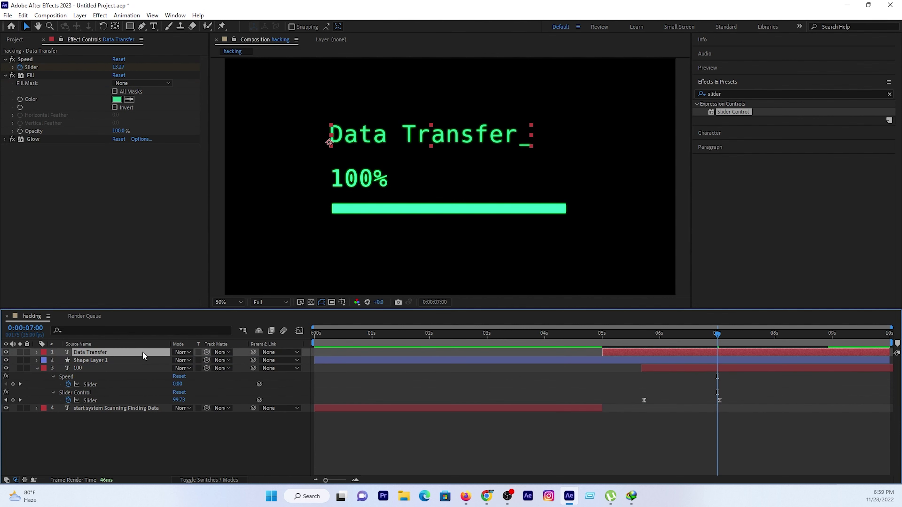
{"action": "key", "text": "ctrl+d"}
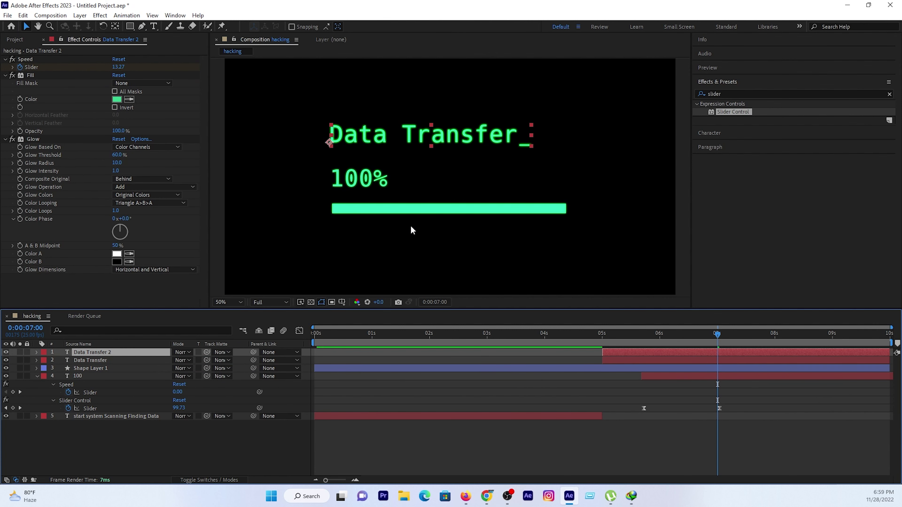
{"action": "key", "text": "p"}
{"action": "left_click_drag", "start_coordinate": [194, 360], "coordinate": [407, 364]}
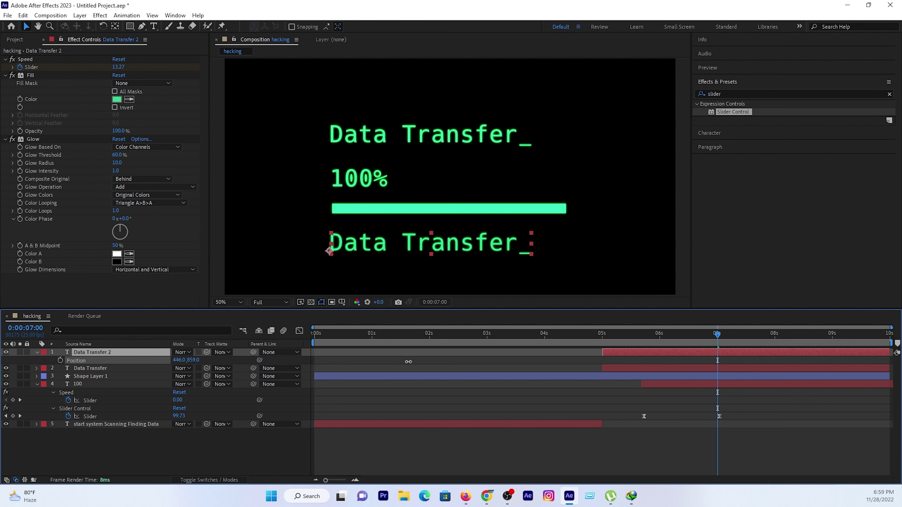
Retype the duplicate as 'Complete' and shift its layer to start around 6.5 seconds
{"action": "double_click", "coordinate": [148, 353]}
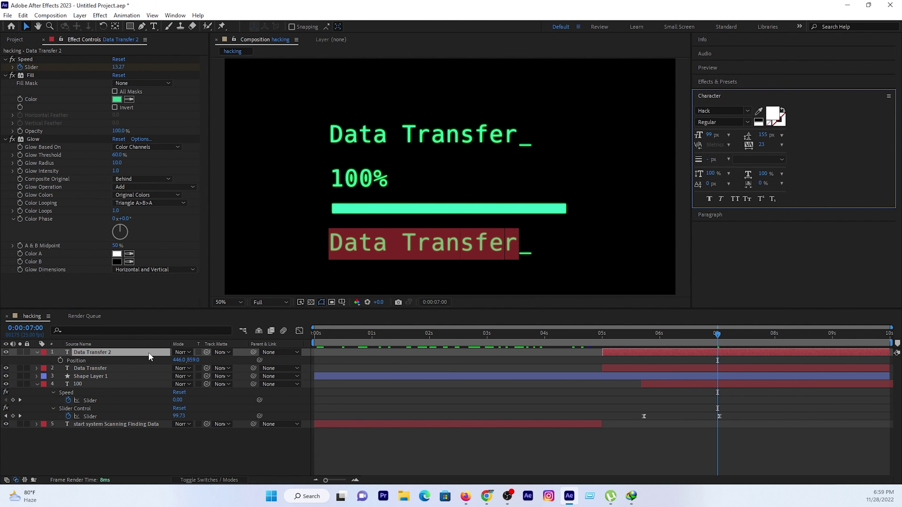
{"action": "type", "text": "Complete_"}
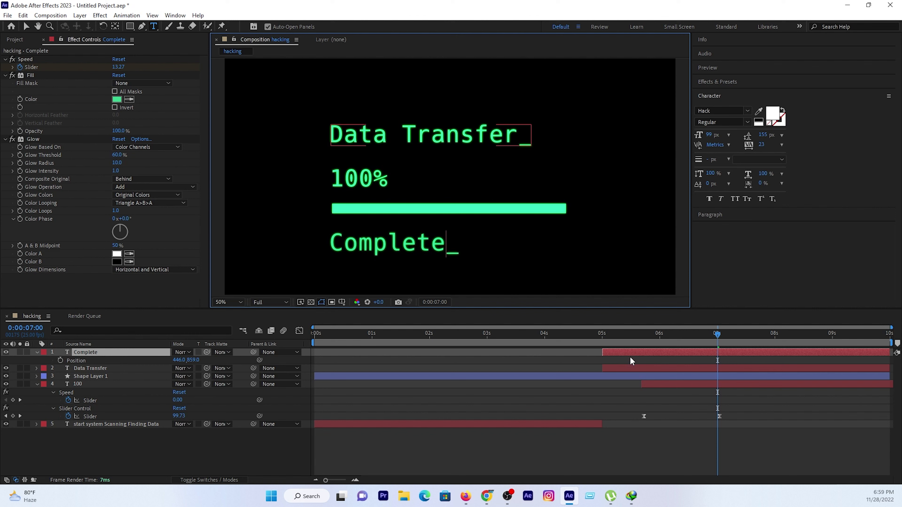
{"action": "left_click", "coordinate": [613, 338]}
{"action": "left_click_drag", "start_coordinate": [618, 340], "coordinate": [721, 340]}
{"action": "left_click_drag", "start_coordinate": [658, 358], "coordinate": [763, 354]}
{"action": "mouse_move", "coordinate": [675, 339]}
{"action": "left_mouse_down"}
{"action": "mouse_move", "coordinate": [710, 341]}
{"action": "mouse_move", "coordinate": [698, 351]}
{"action": "left_mouse_up"}
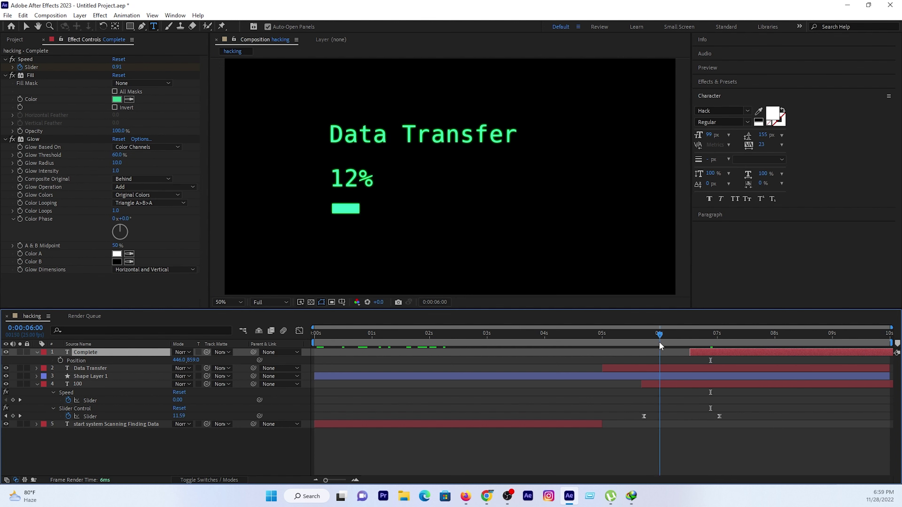